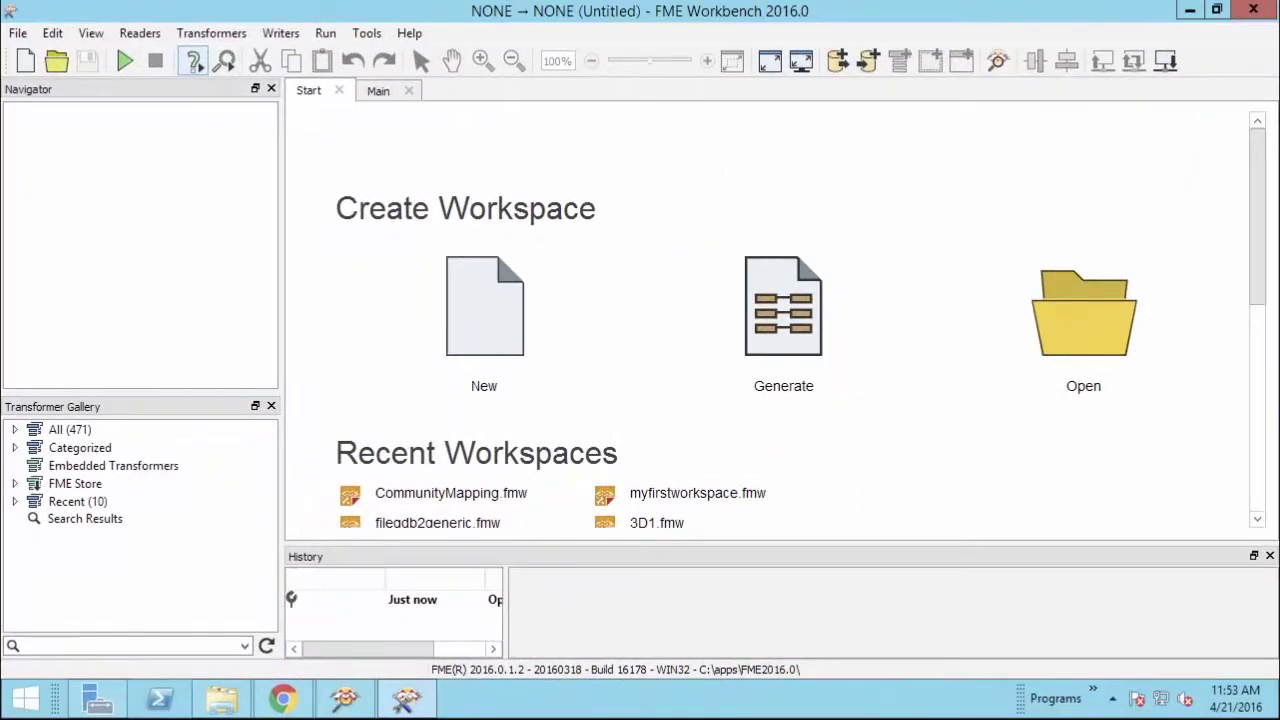
# Step: Start a blank workspace and begin adding a reader in Esri Shapefile format
pyautogui.click(498, 347)
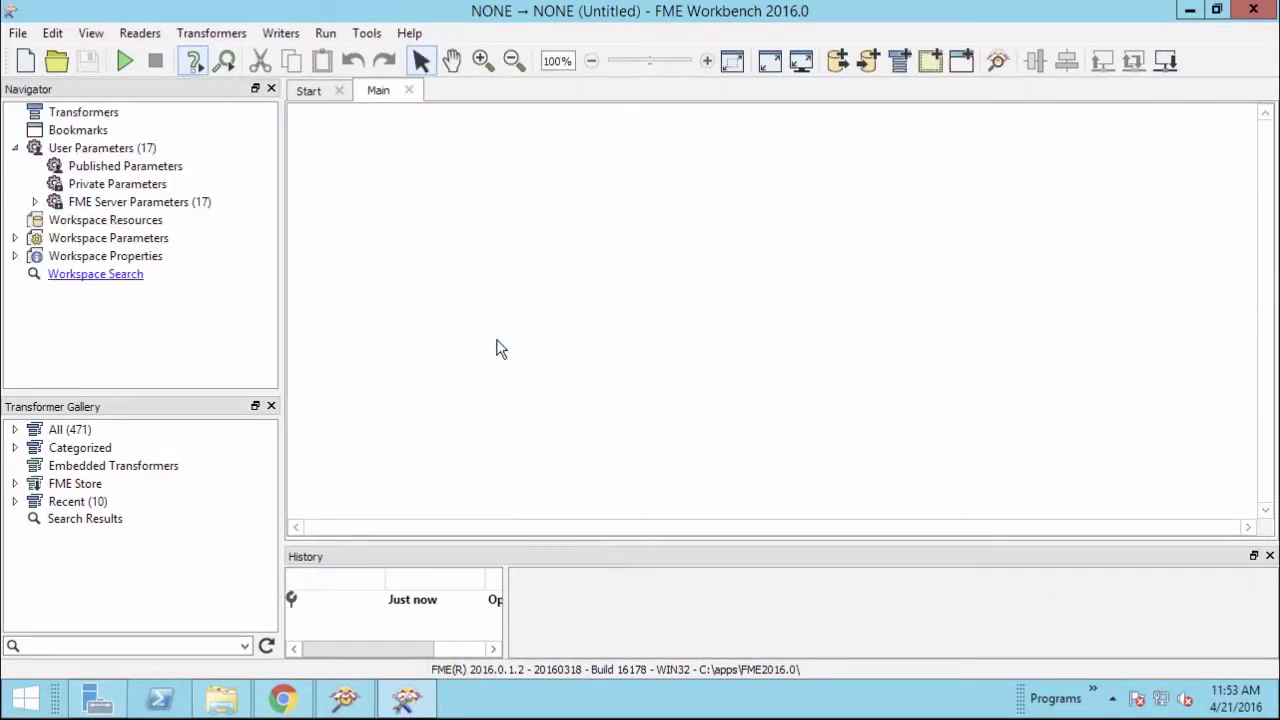
pyautogui.click(152, 36)
pyautogui.click(151, 60)
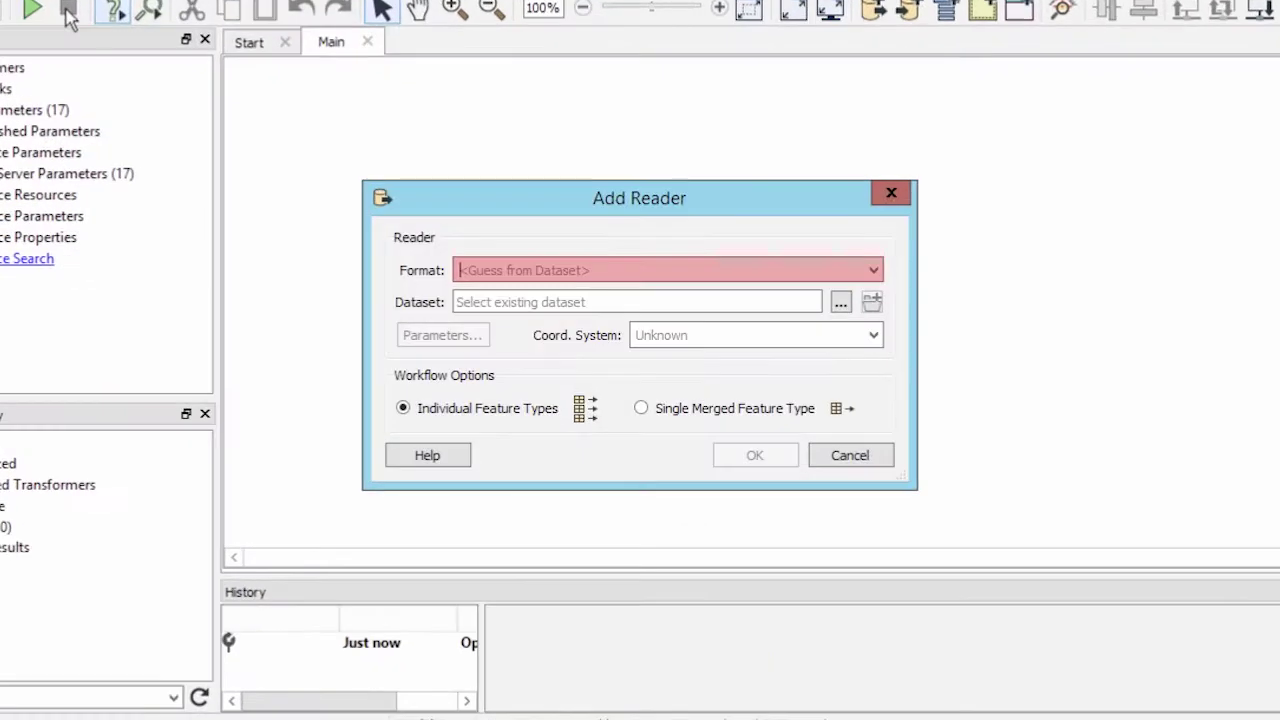
pyautogui.write('esri s')
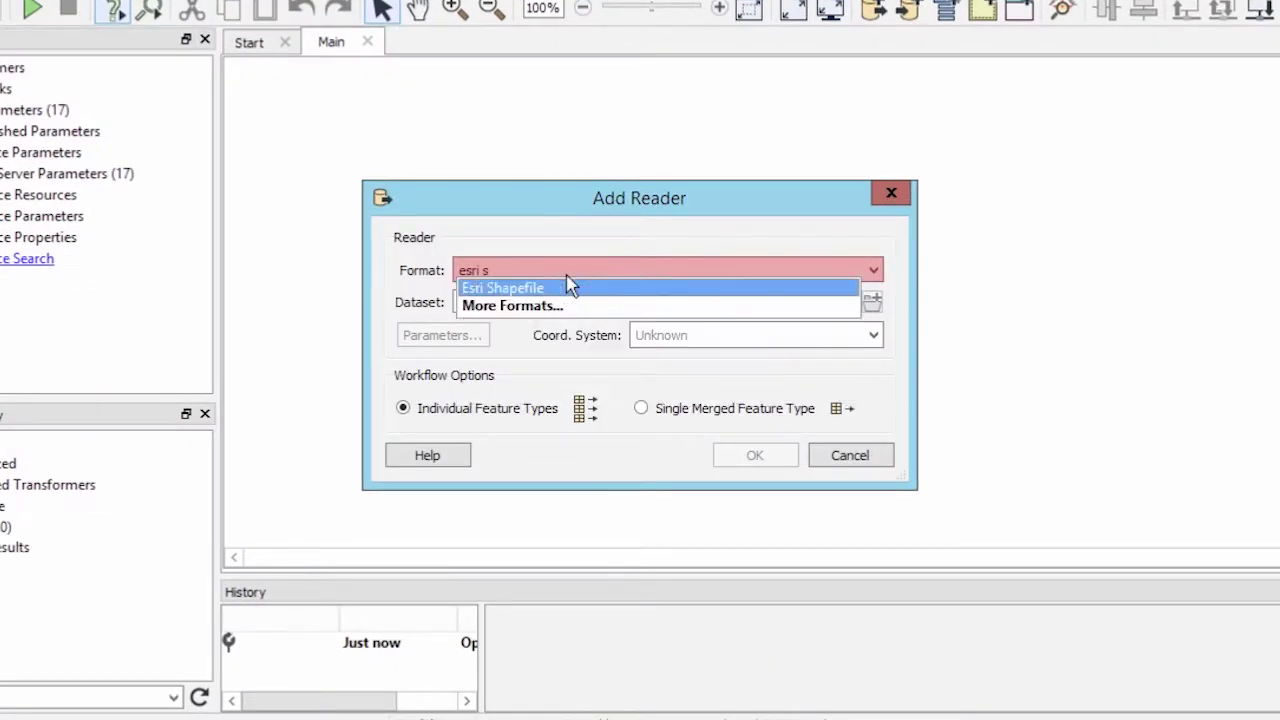
pyautogui.click(566, 290)
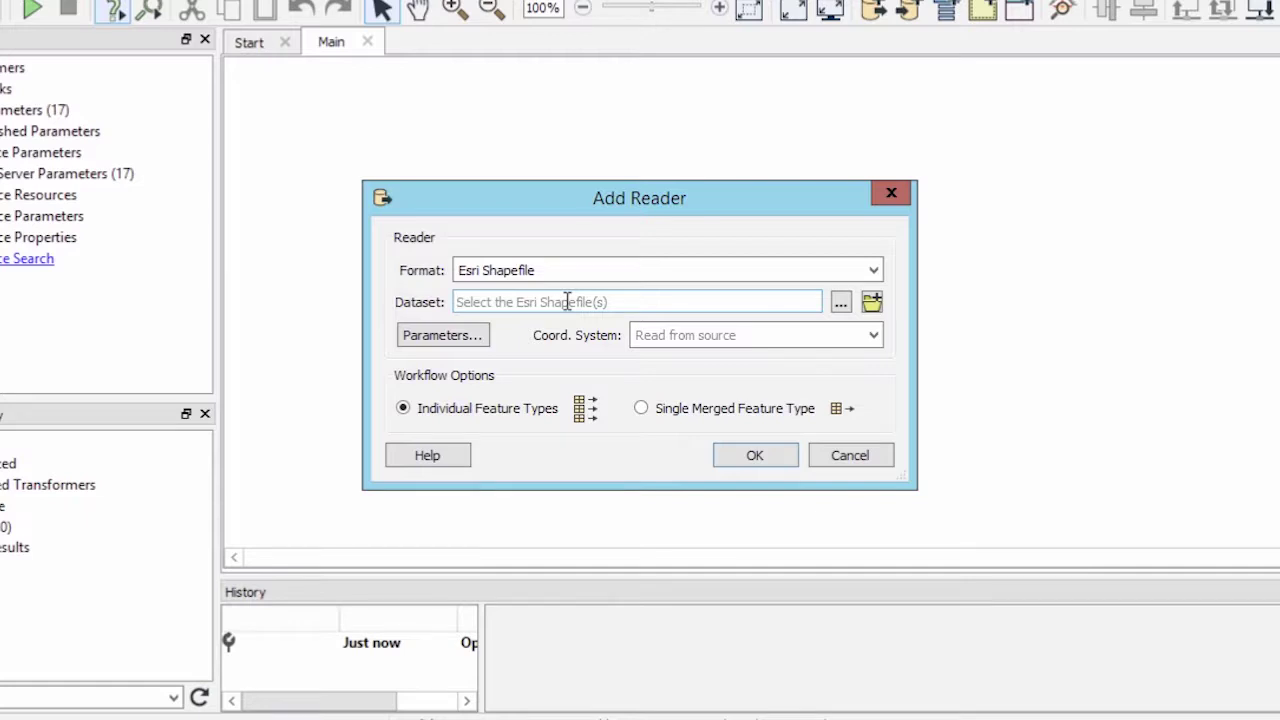
# Step: Use Data\Boundaries\LandBoundary\VancouverLandBoundary.shp as the reader's dataset and add it
pyautogui.click(841, 302)
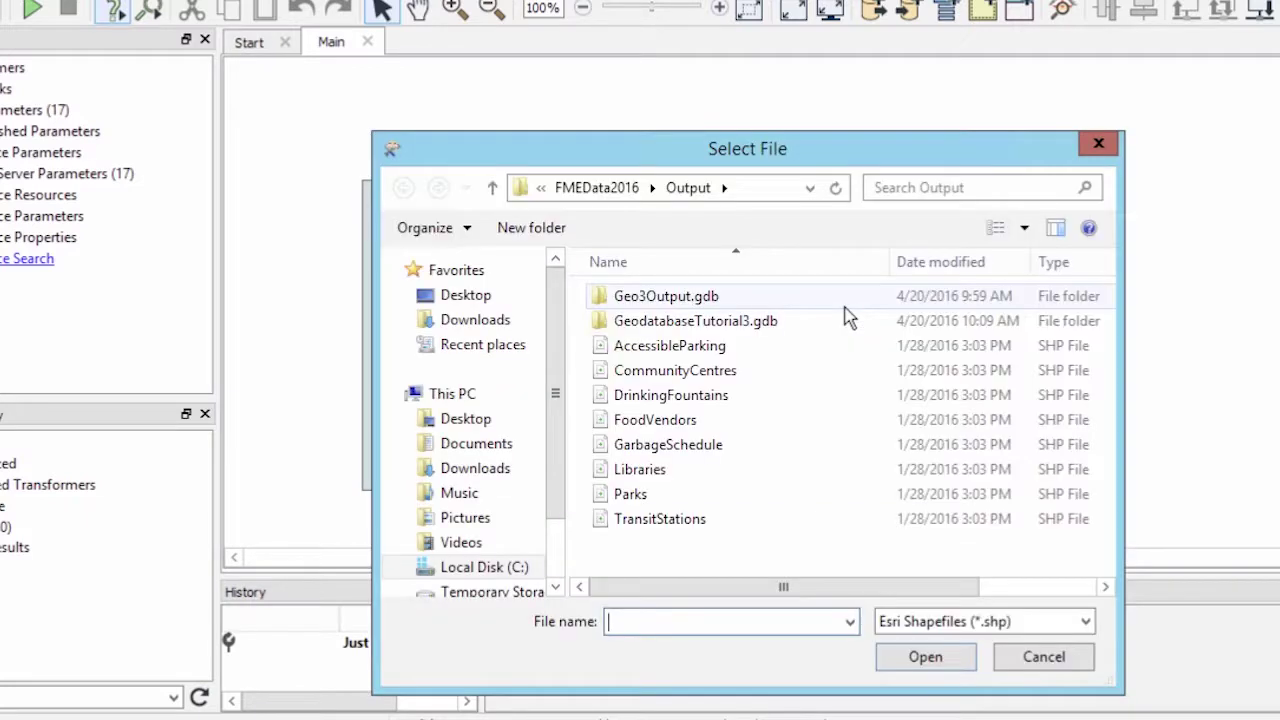
pyautogui.click(596, 189)
pyautogui.doubleClick(634, 296)
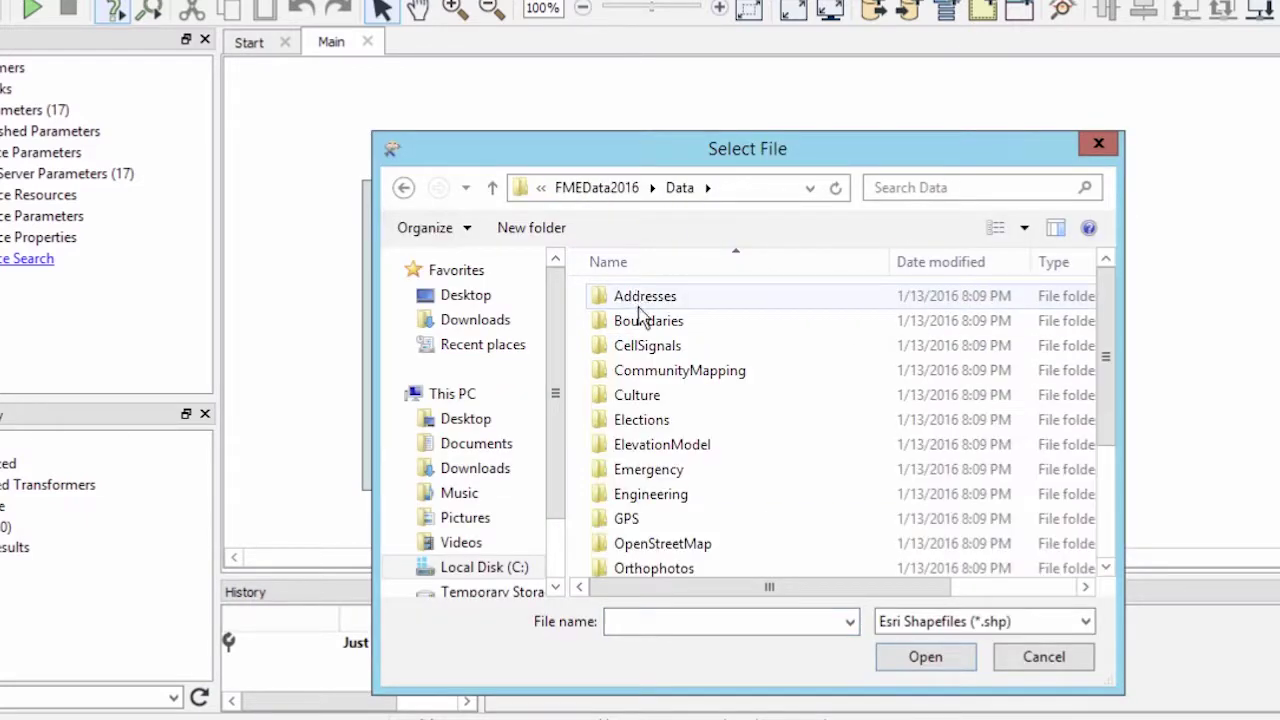
pyautogui.doubleClick(640, 320)
pyautogui.doubleClick(640, 320)
pyautogui.doubleClick(646, 300)
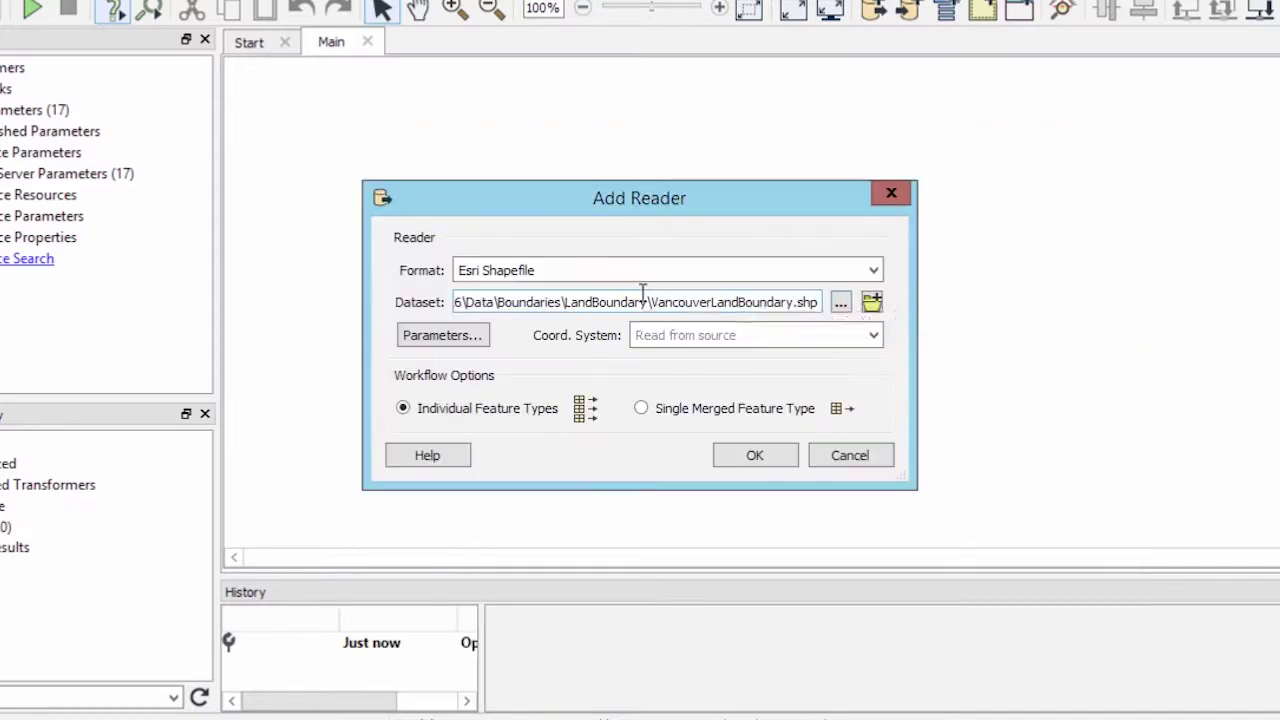
pyautogui.click(752, 456)
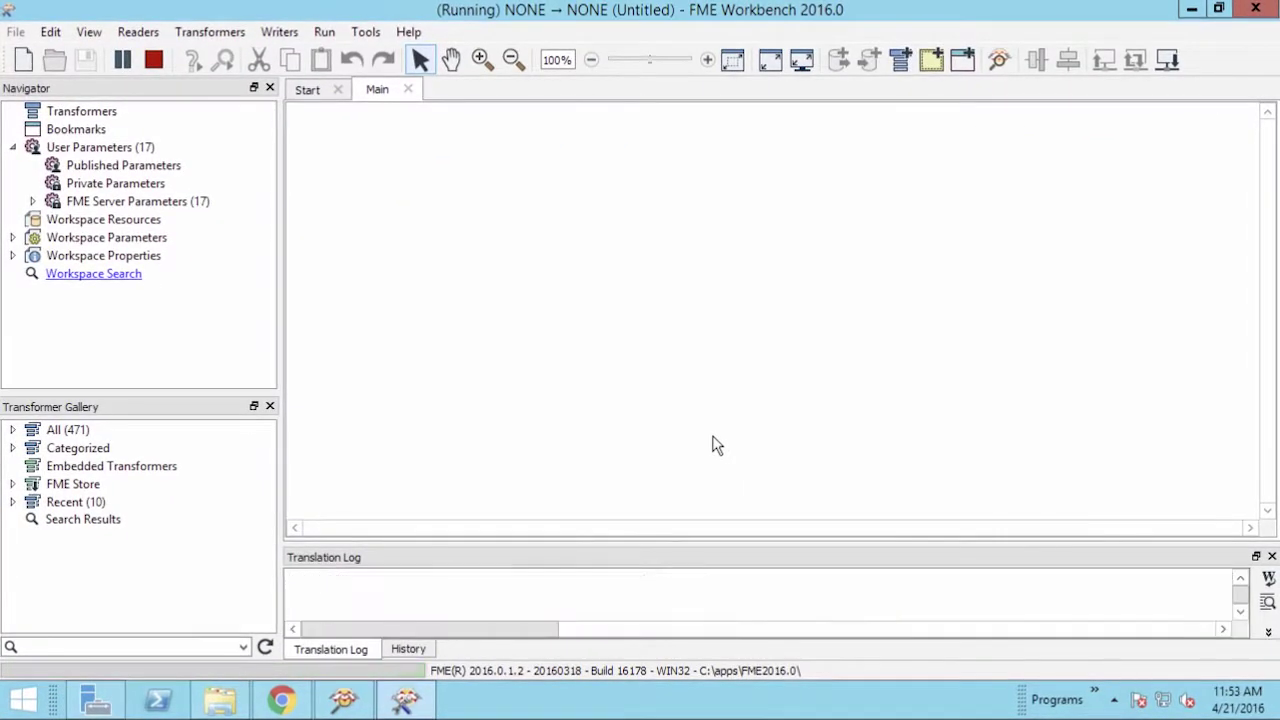
# Step: Begin a second reader with Google KML as its format
pyautogui.click(138, 32)
pyautogui.click(180, 57)
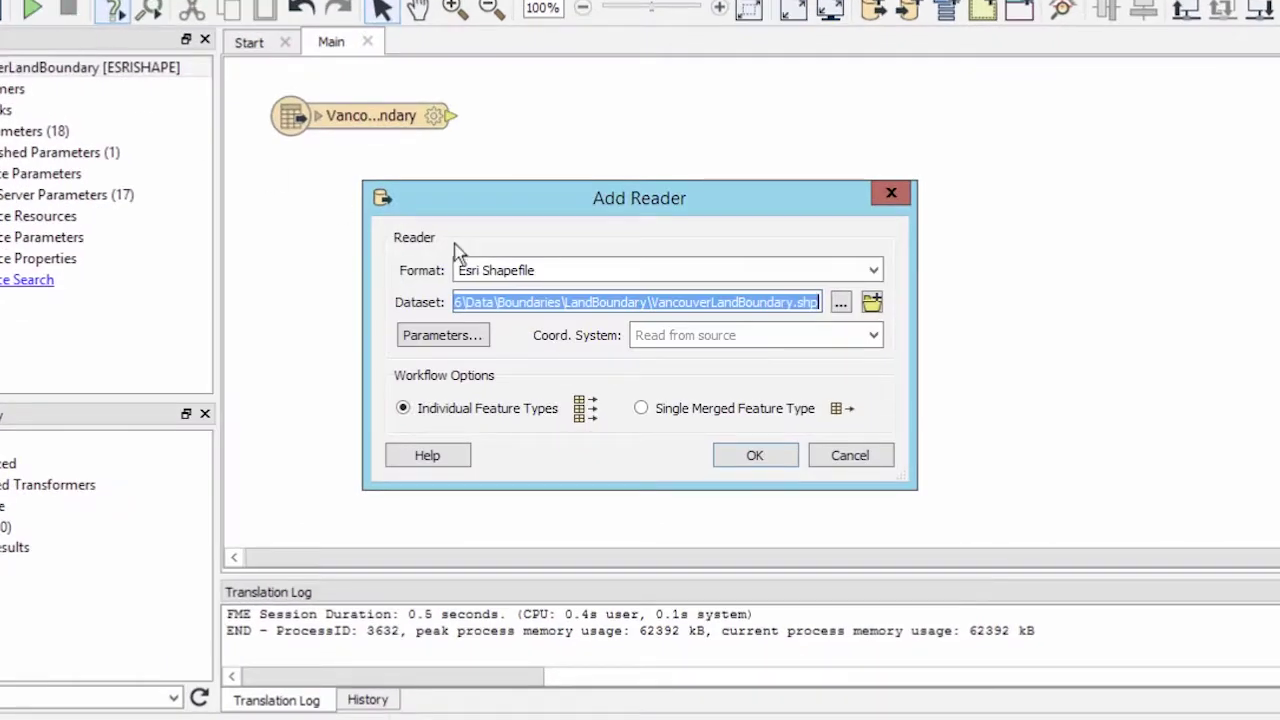
pyautogui.doubleClick(487, 268)
pyautogui.hotkey('ctrl', 'a')
pyautogui.write('goo')
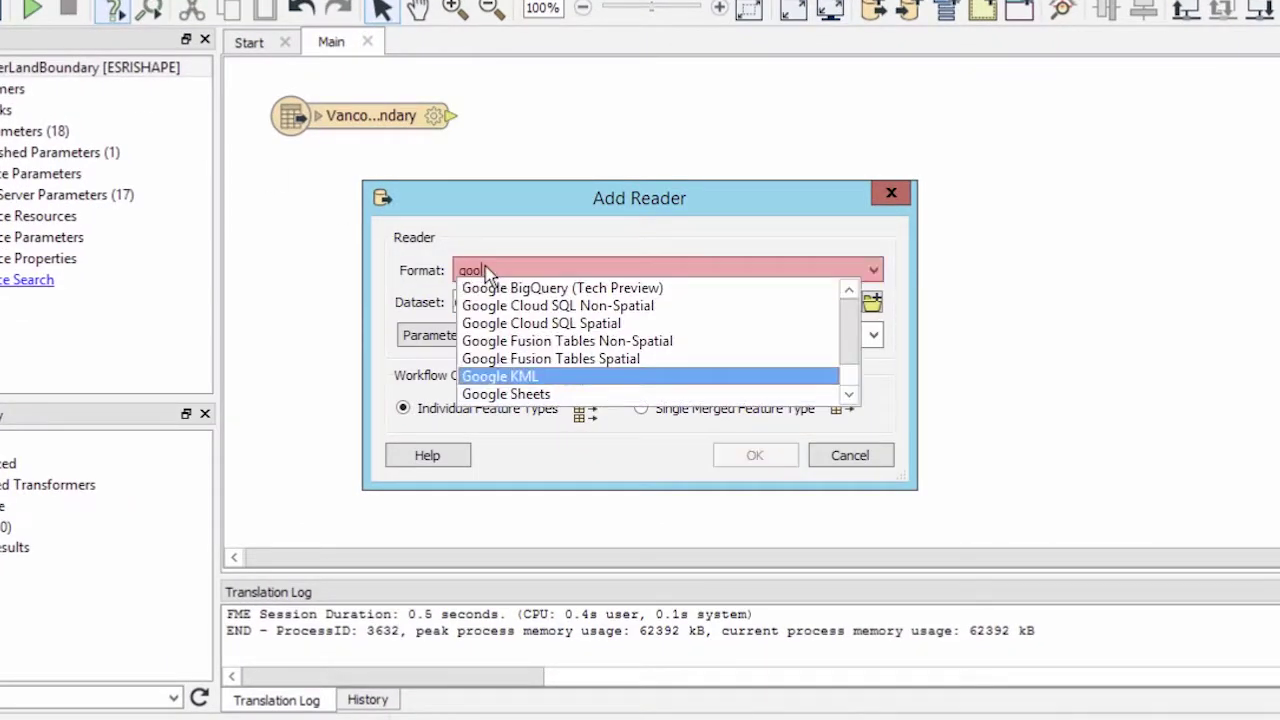
pyautogui.click(553, 380)
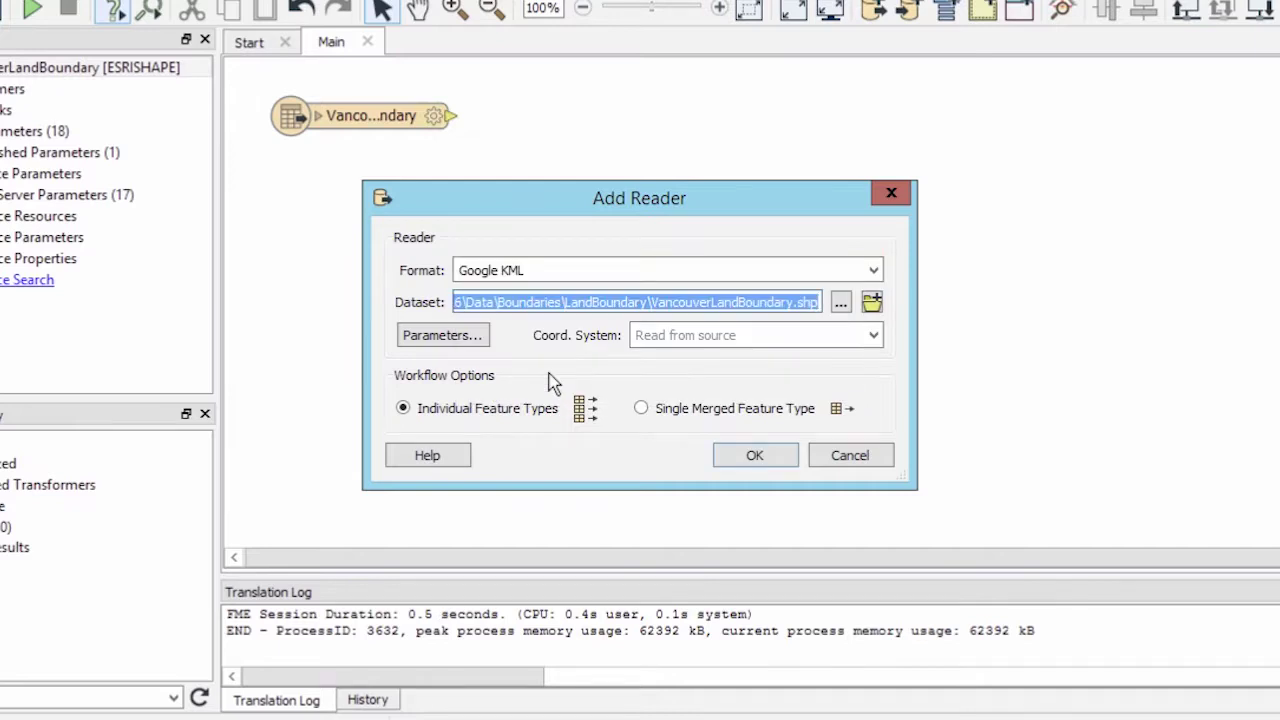
# Step: Point it at VancouverNeighborhoods.kml and read only the Neighborhoods feature type
pyautogui.click(840, 303)
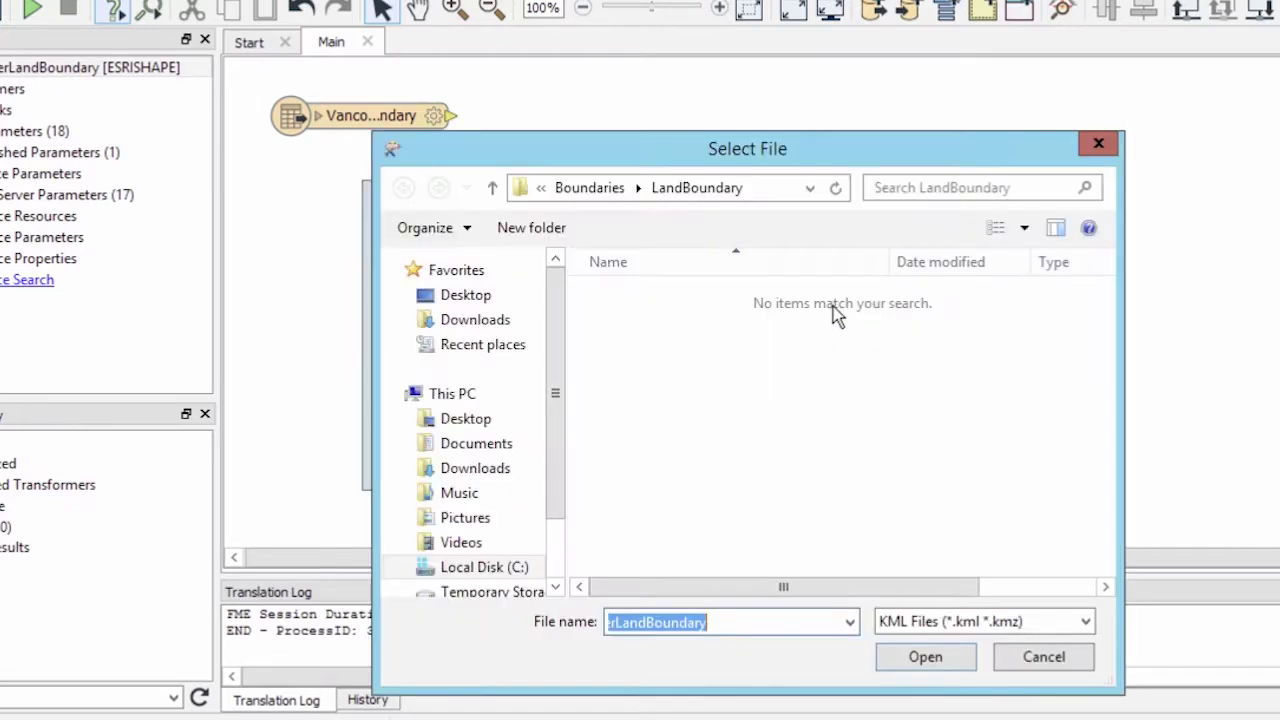
pyautogui.click(588, 189)
pyautogui.doubleClick(760, 352)
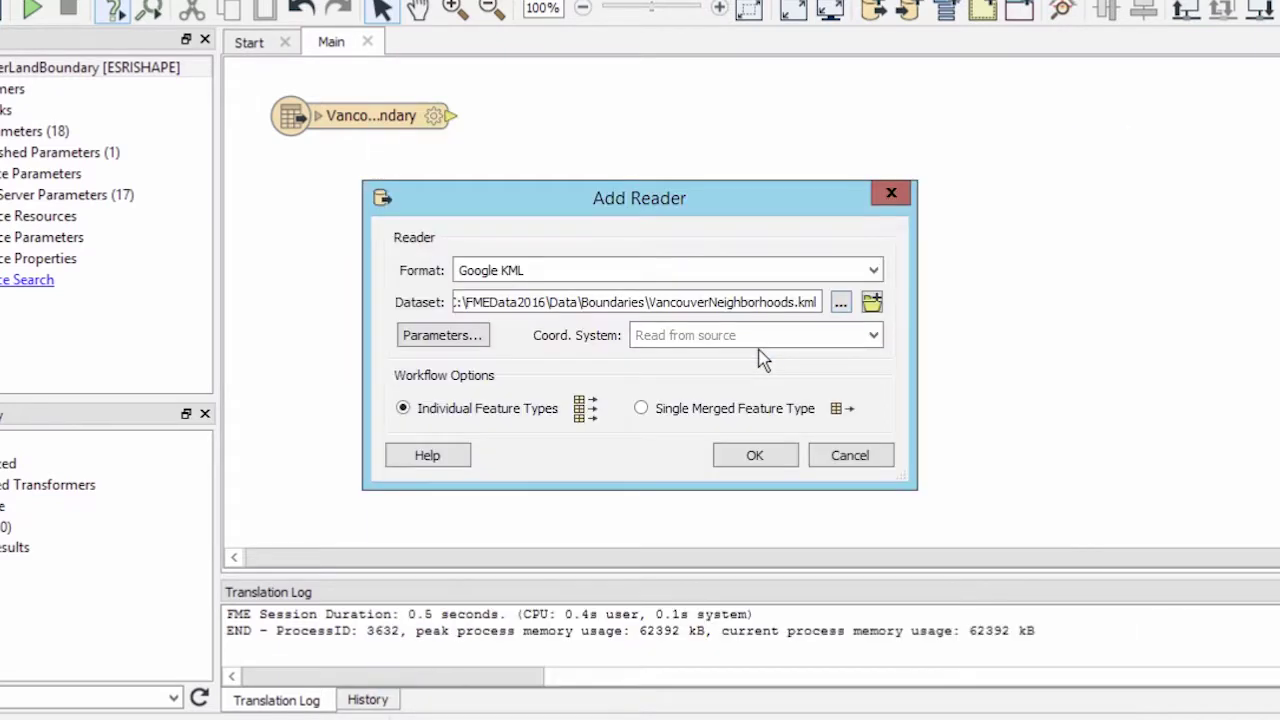
pyautogui.click(762, 454)
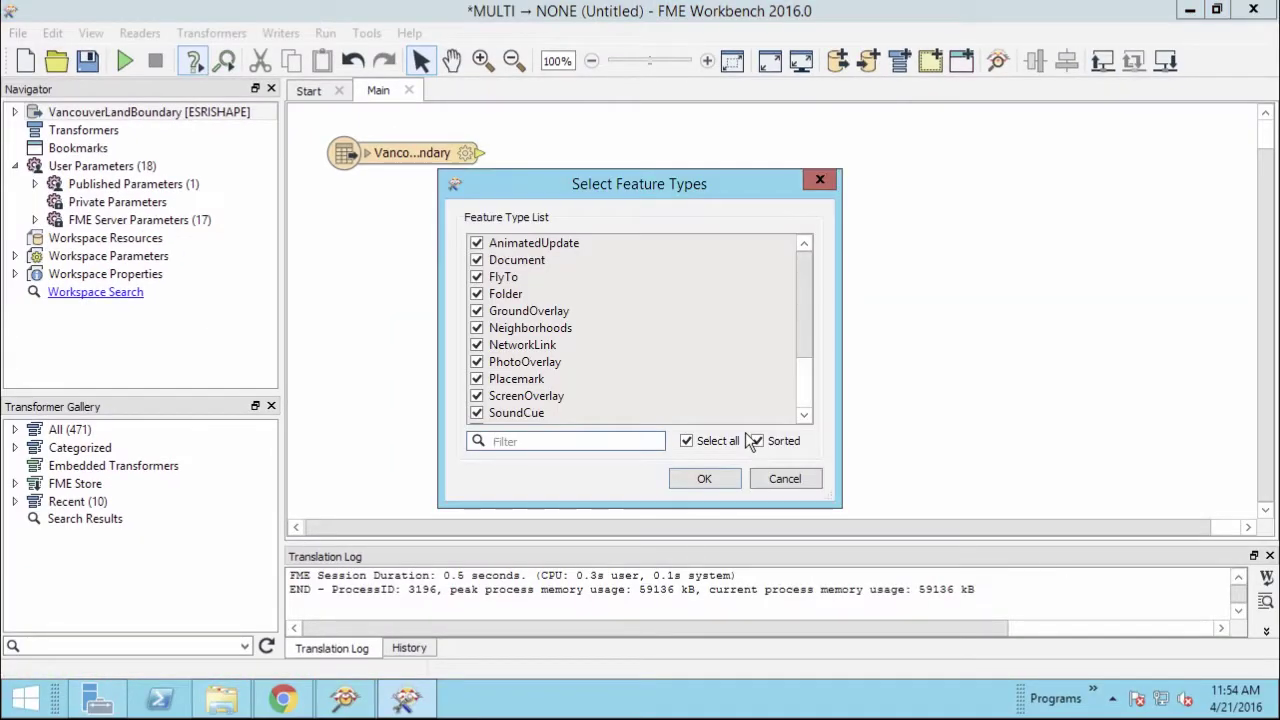
pyautogui.click(688, 442)
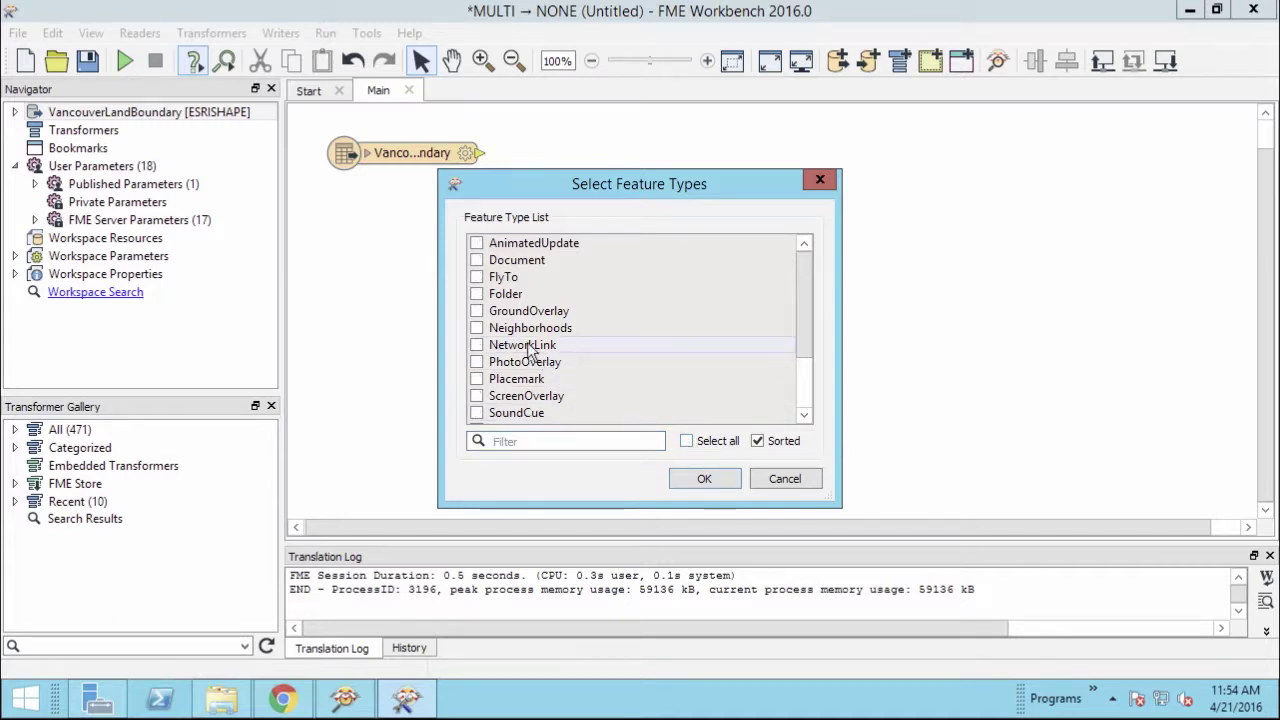
pyautogui.click(478, 329)
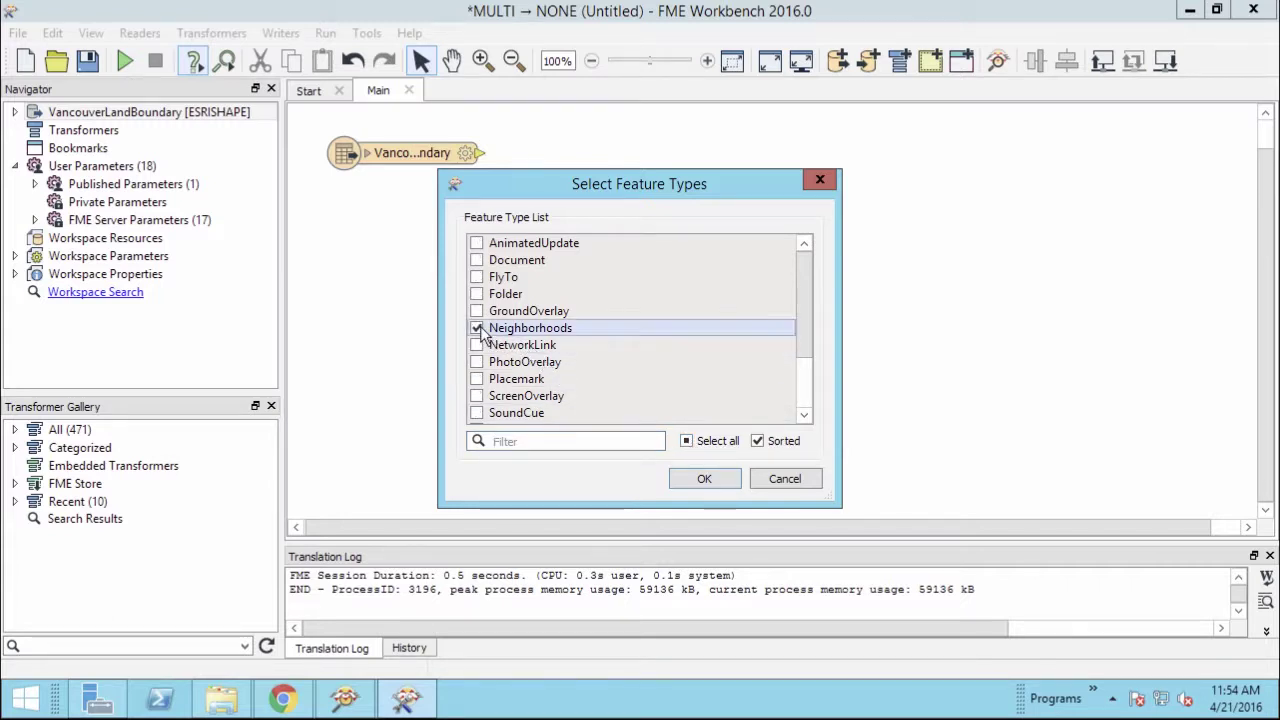
pyautogui.click(697, 480)
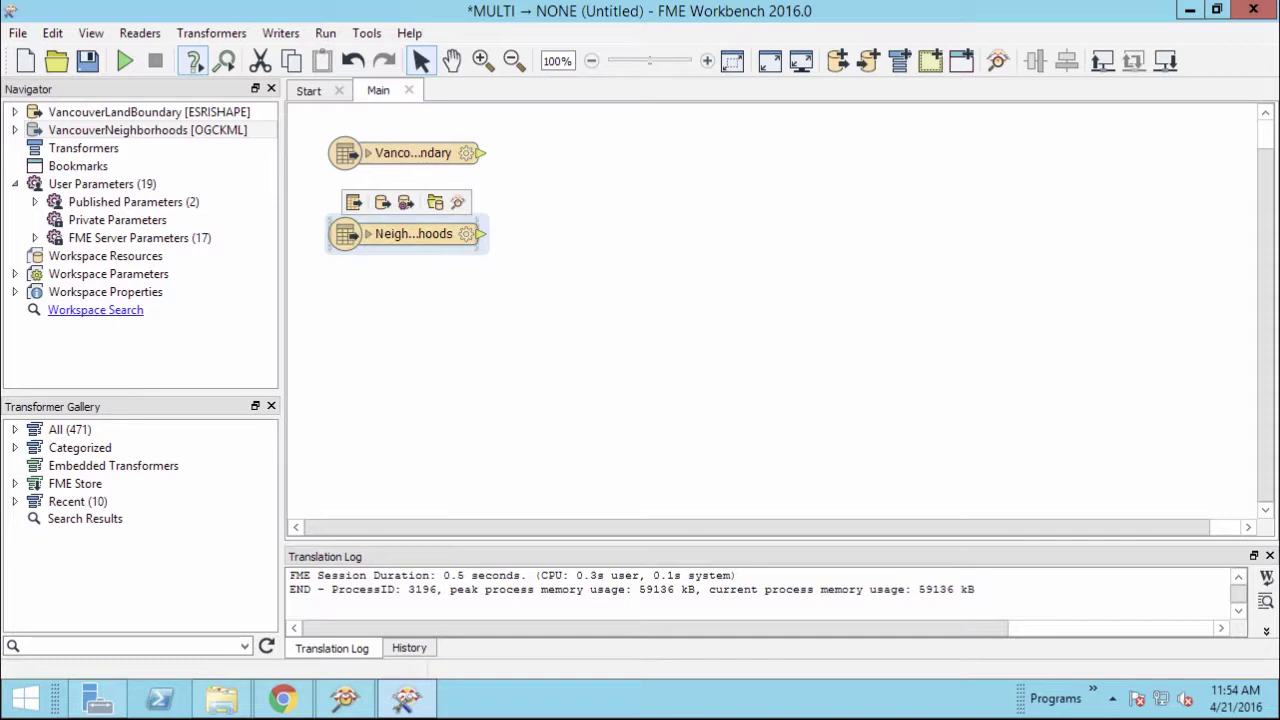
# Step: Begin a third reader in Autodesk AutoCAD DWG/DXF format using Data\Parcels\Parcels.dwg
pyautogui.click(141, 33)
pyautogui.click(160, 58)
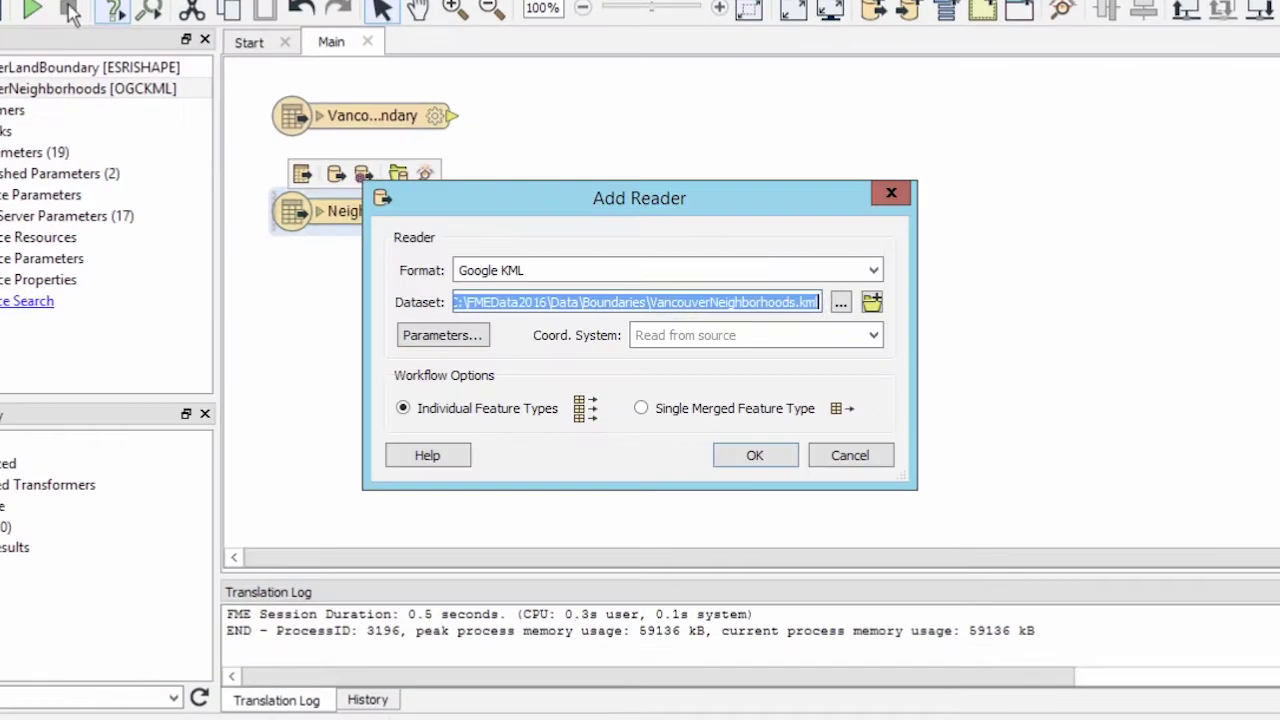
pyautogui.click(498, 275)
pyautogui.write('dwg')
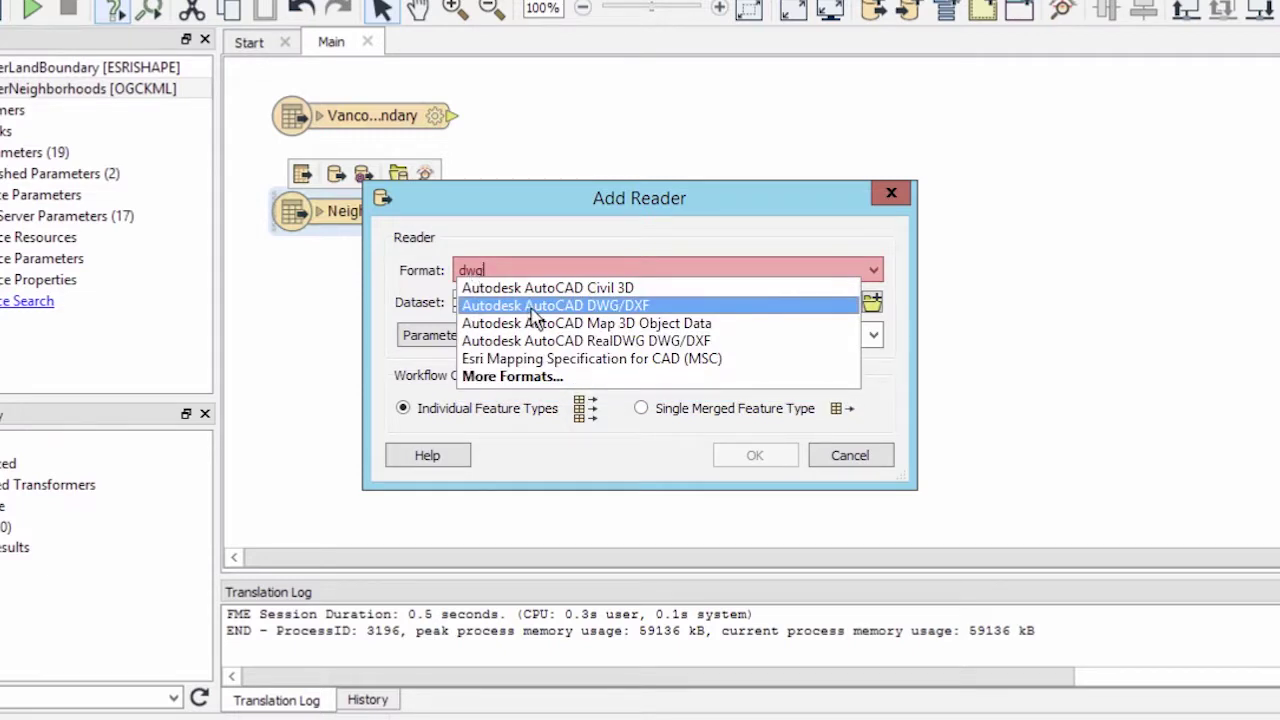
pyautogui.click(528, 309)
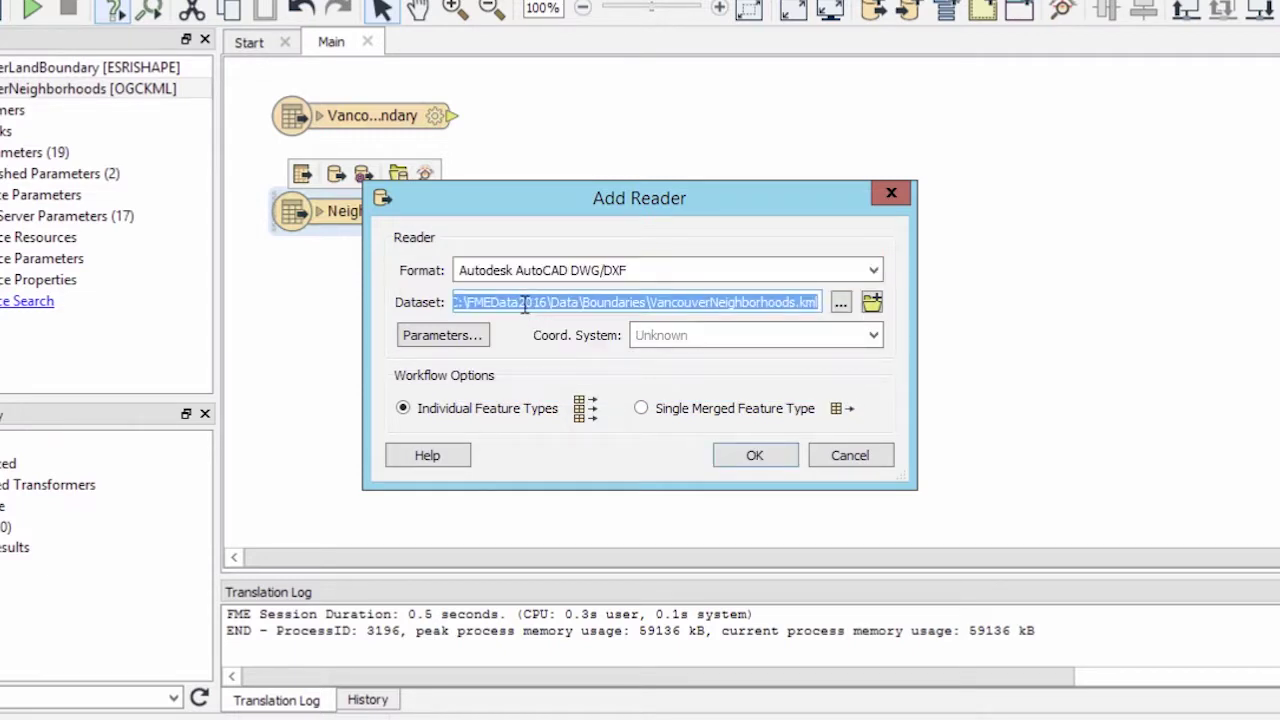
pyautogui.click(840, 303)
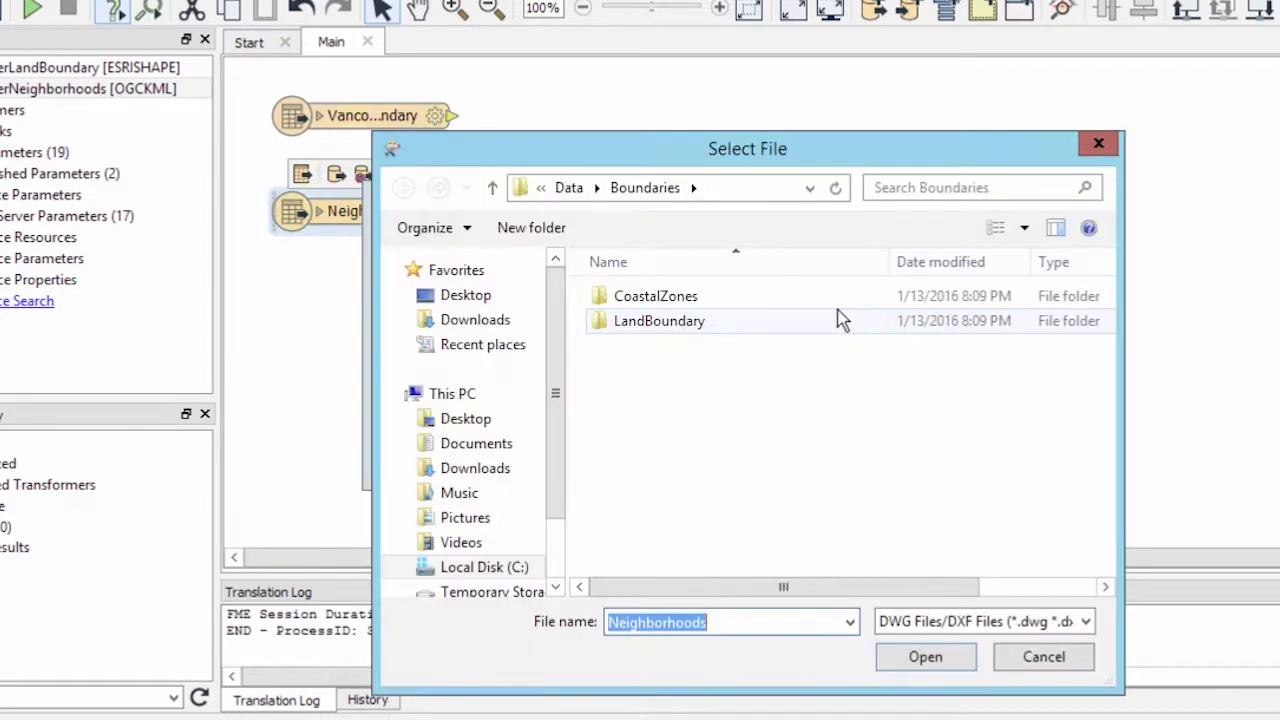
pyautogui.click(570, 188)
pyautogui.scroll(-1, 1110, 485)
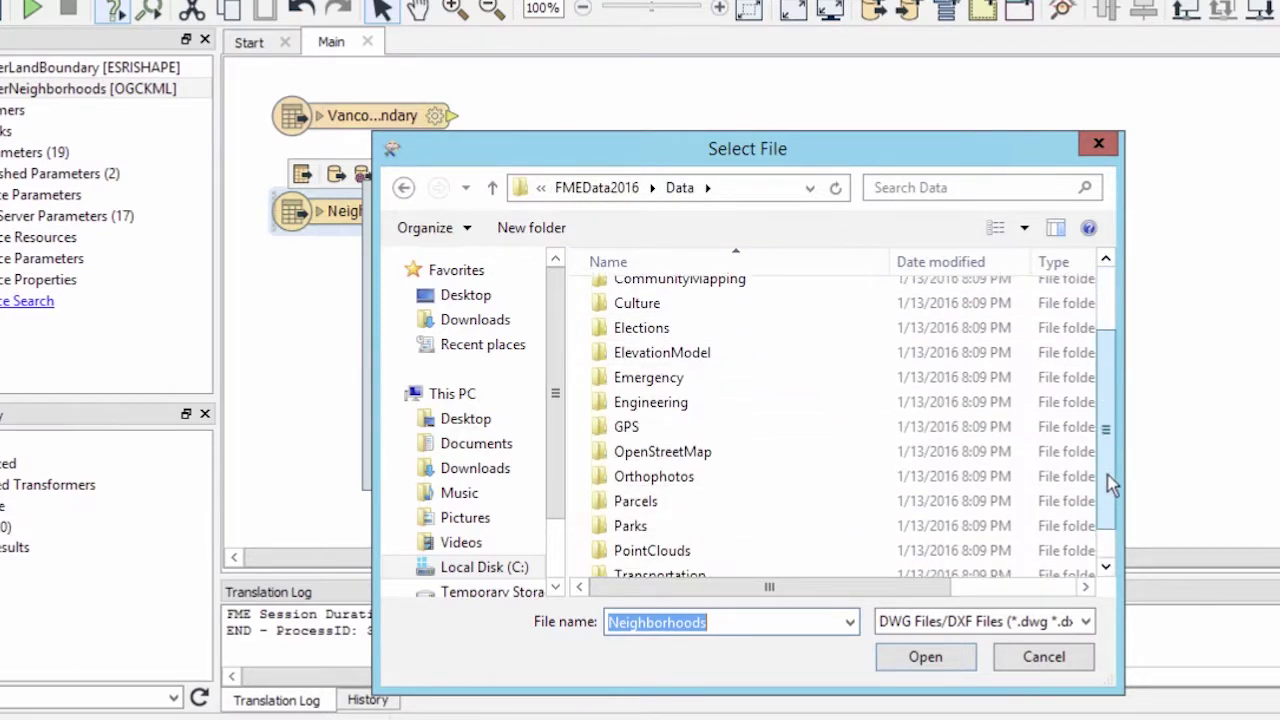
pyautogui.scroll(-1, 1112, 485)
pyautogui.doubleClick(731, 470)
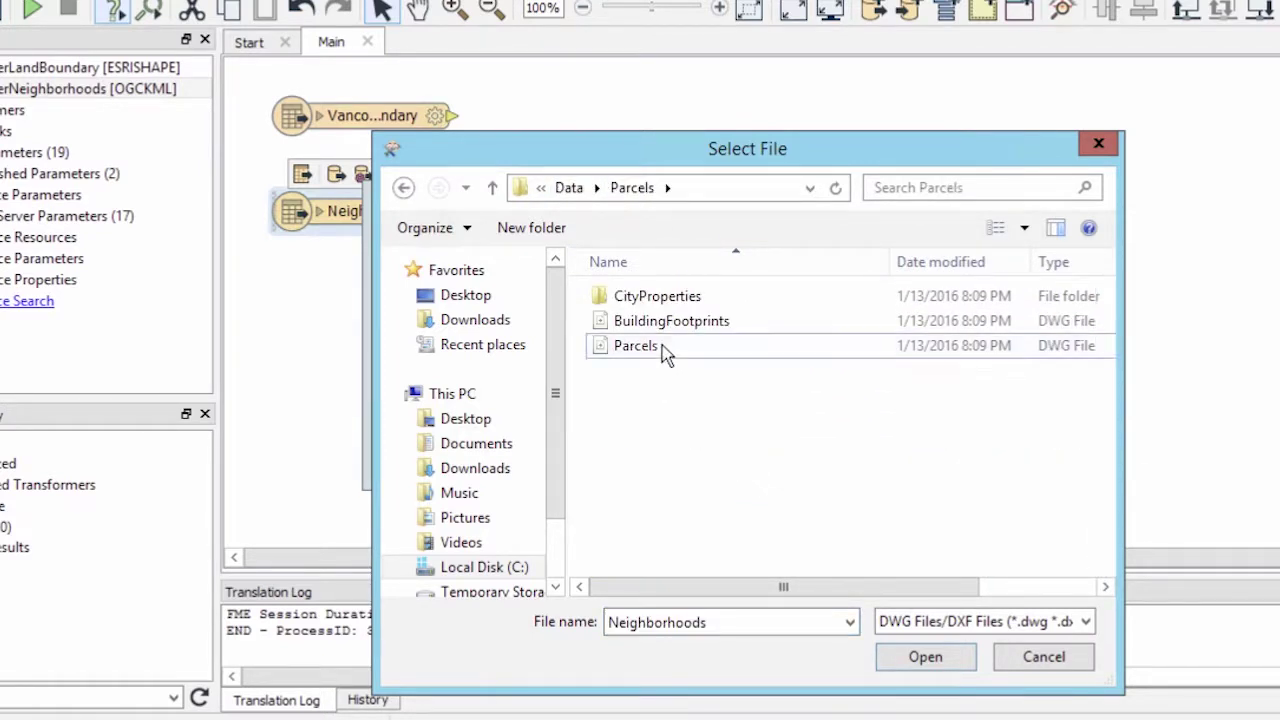
pyautogui.doubleClick(663, 348)
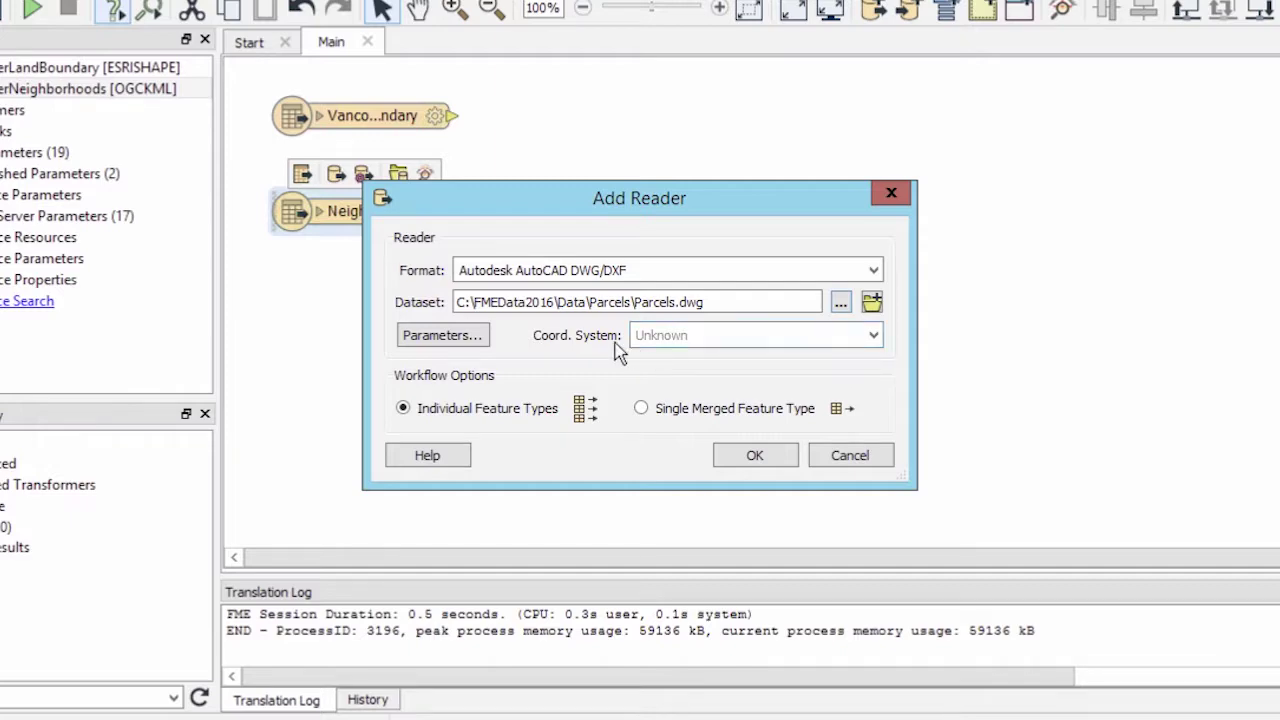
# Step: Group the drawing's entities by Attribute Schema and add the Parcels.dwg reader
pyautogui.click(481, 335)
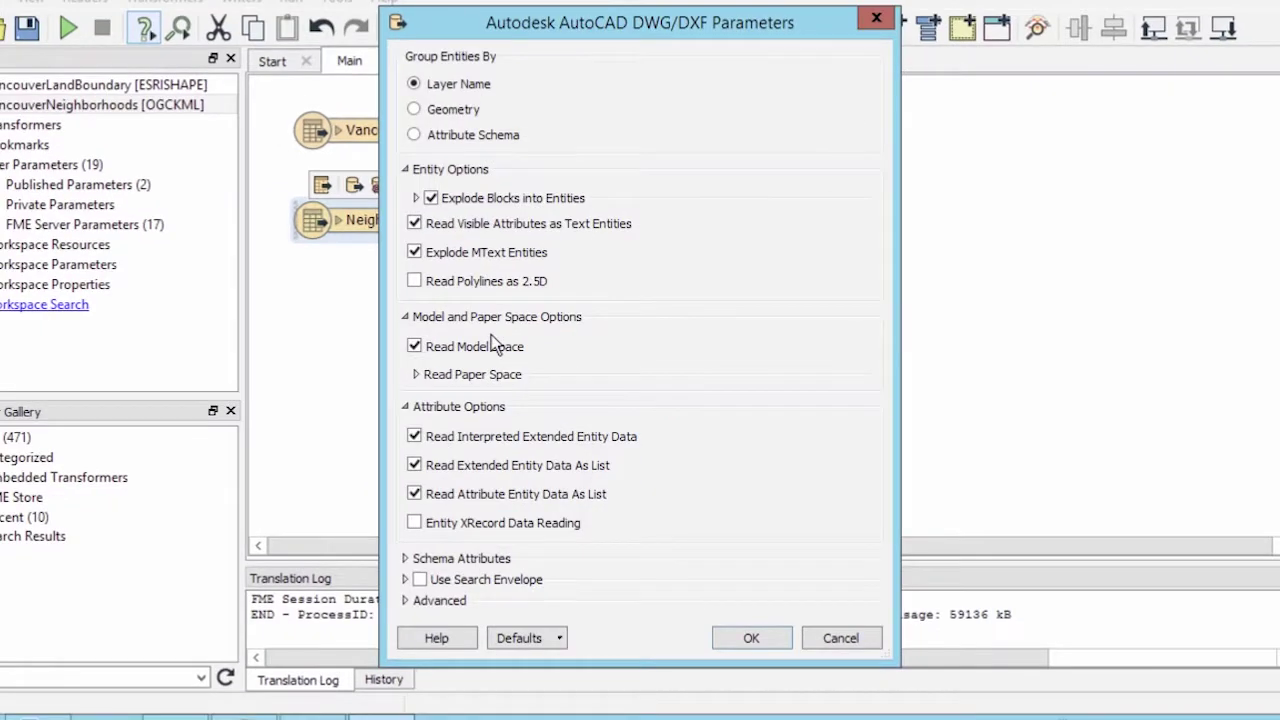
pyautogui.click(415, 136)
pyautogui.click(748, 638)
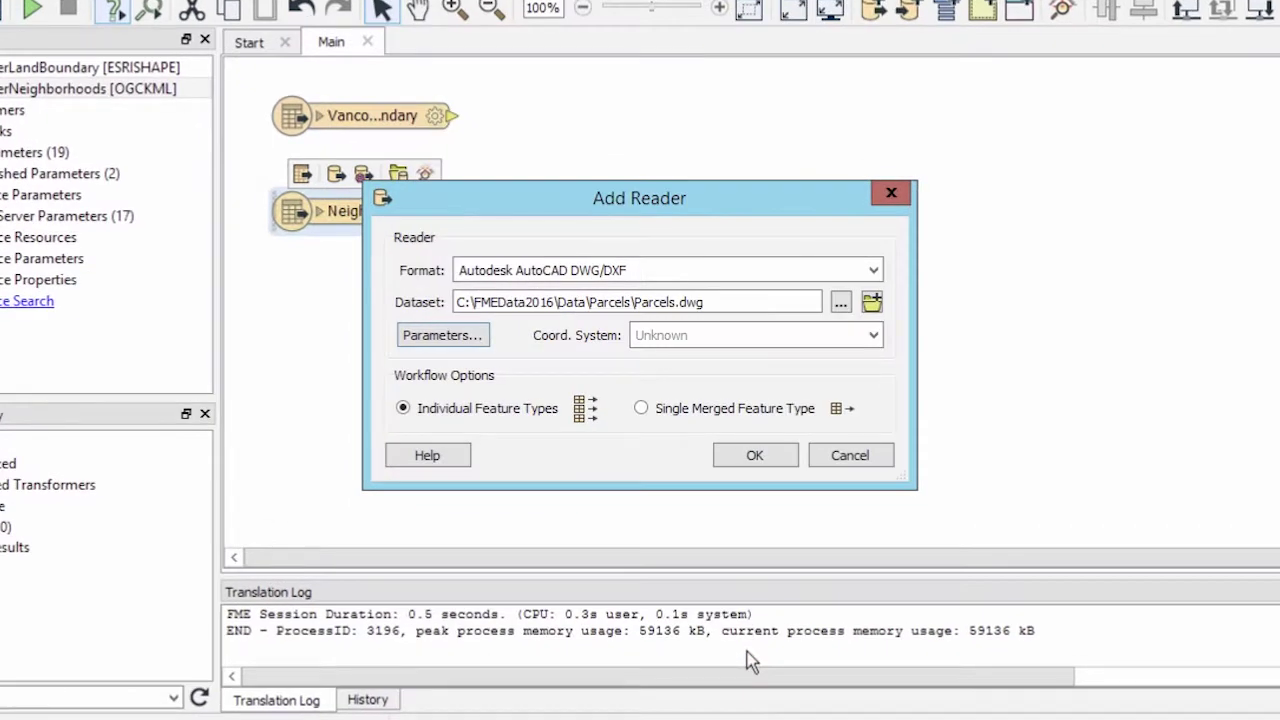
pyautogui.click(750, 453)
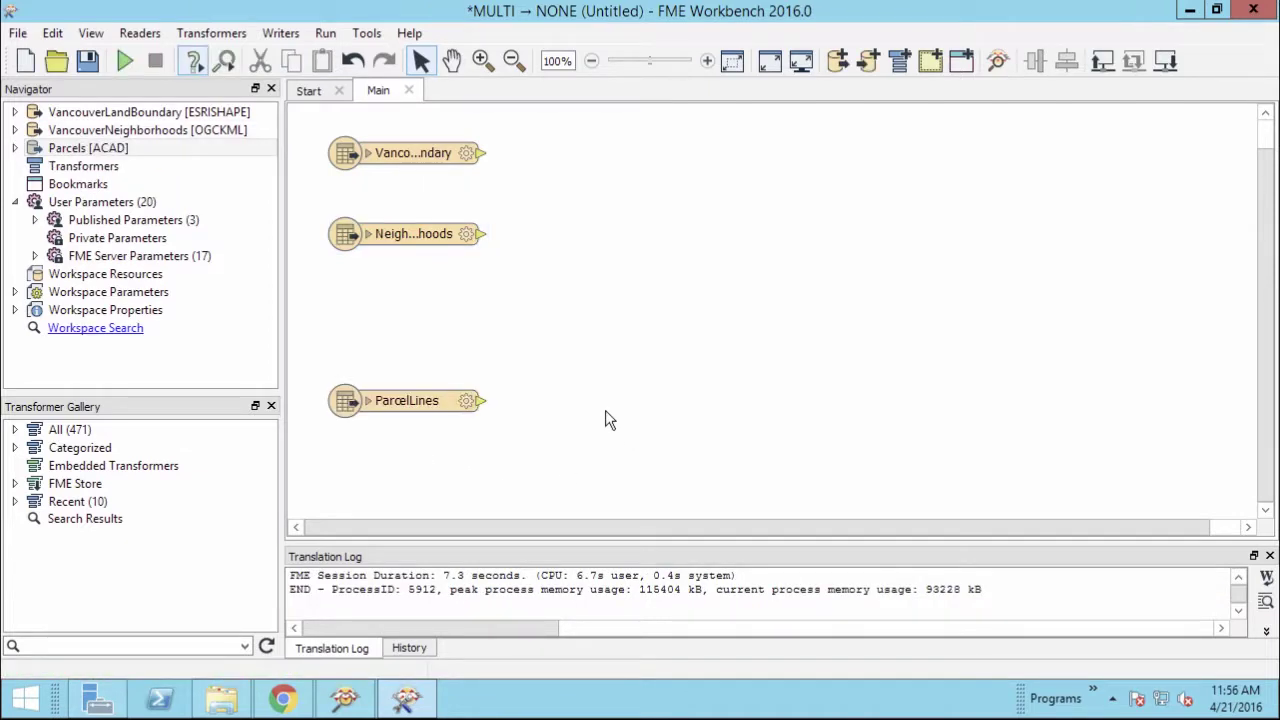
# Step: Place an AreaBuilder beside the ParcelLines reader and connect ParcelLines into it
pyautogui.write('area')
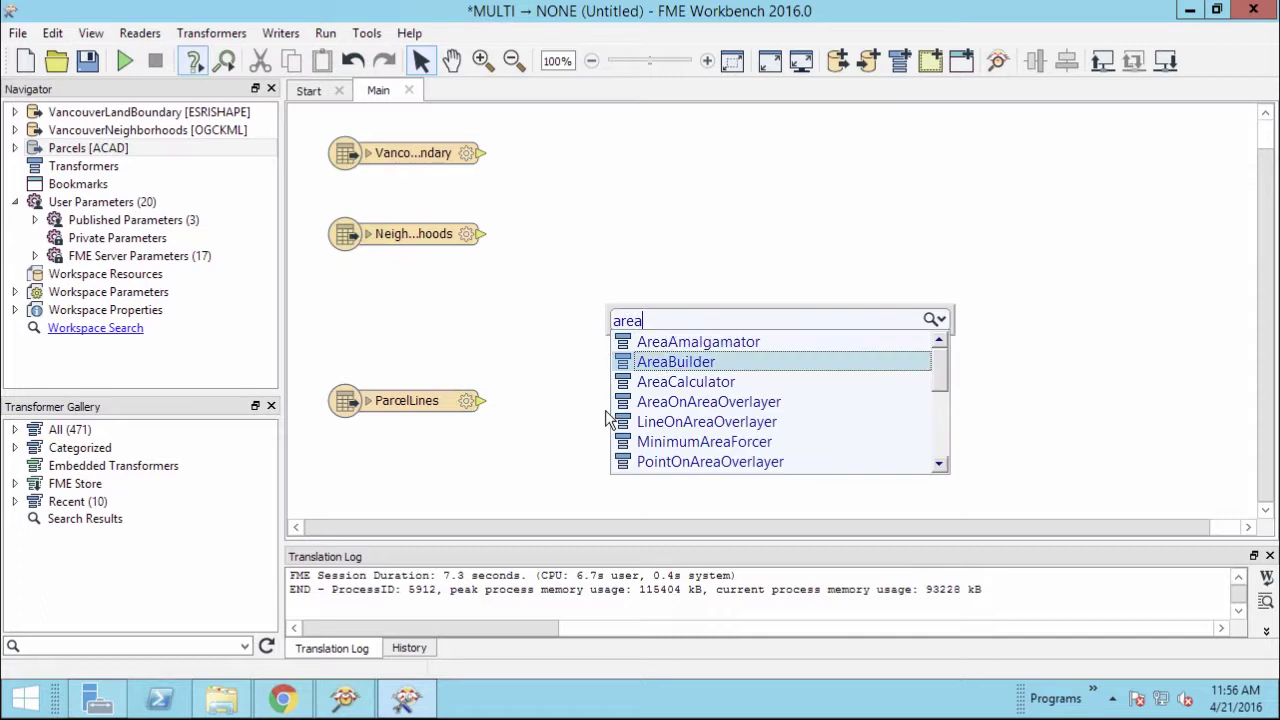
pyautogui.doubleClick(733, 363)
pyautogui.moveTo(797, 366); pyautogui.dragTo(621, 395)
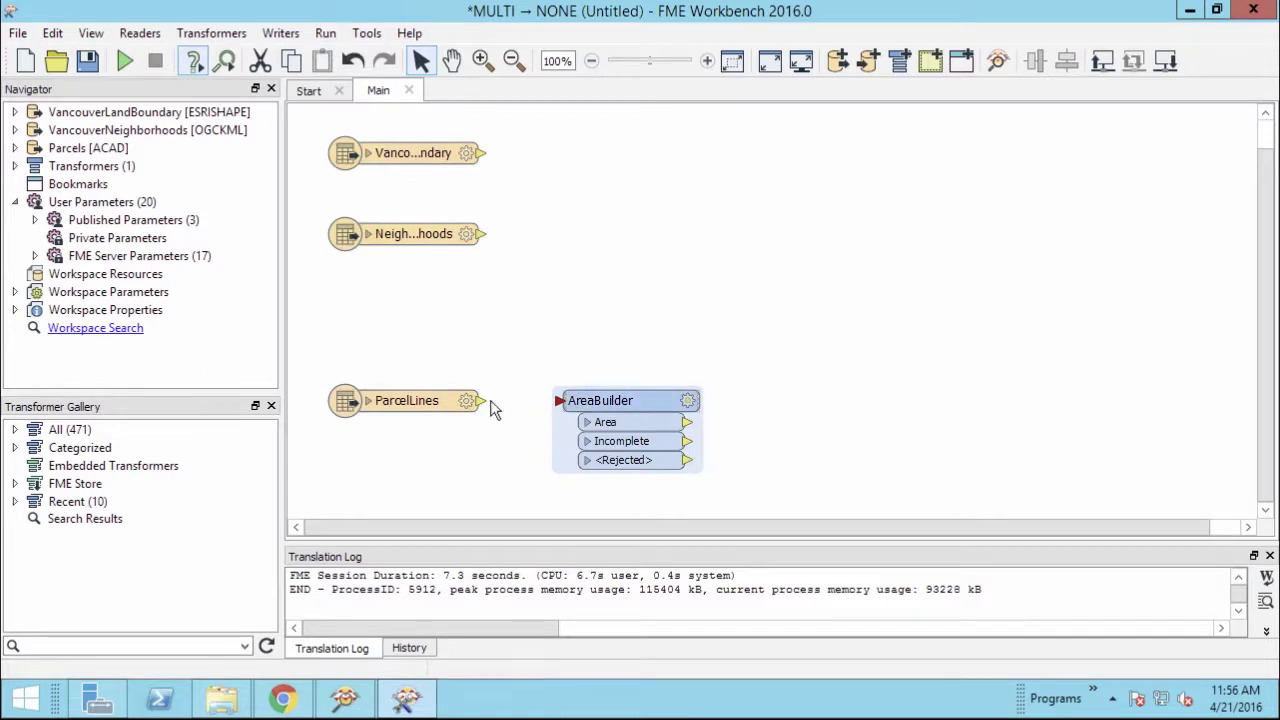
pyautogui.moveTo(480, 399); pyautogui.dragTo(560, 408)
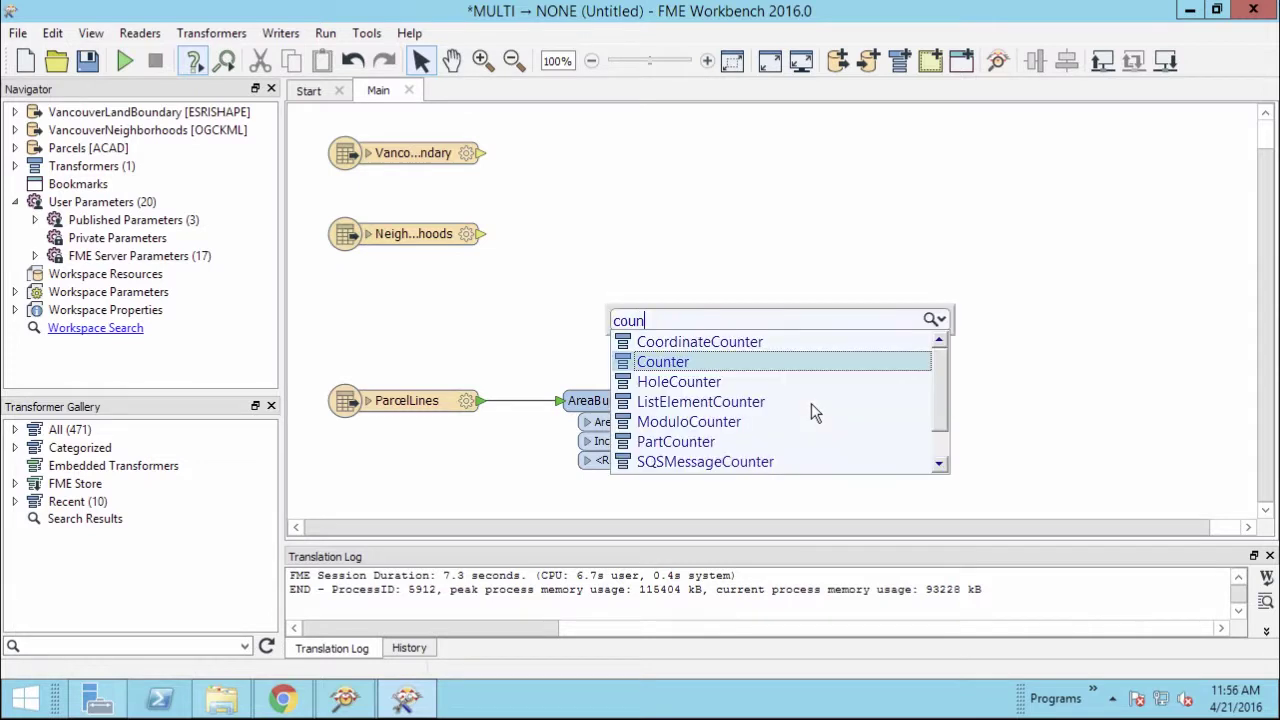
# Step: Connect a Counter to AreaBuilder's Area output with ParcelId as its count attribute
pyautogui.click(805, 364)
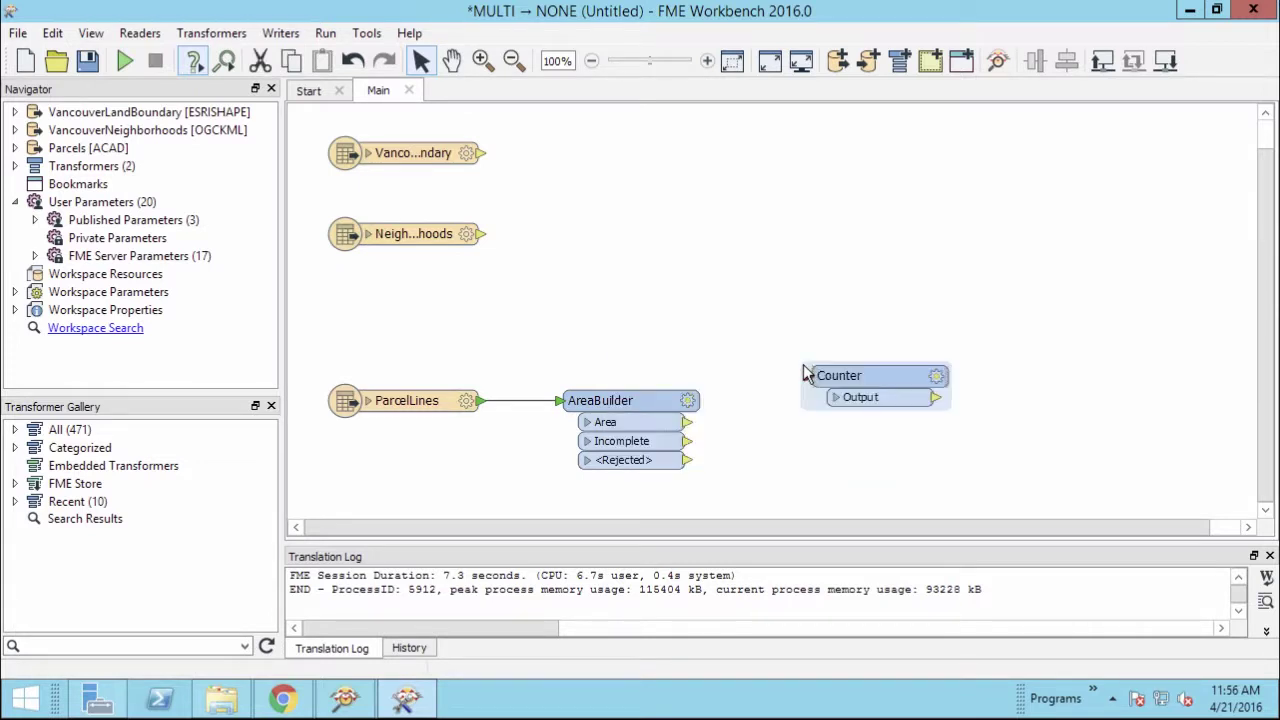
pyautogui.moveTo(857, 375)
pyautogui.mouseDown()
pyautogui.moveTo(817, 397)
pyautogui.moveTo(821, 414)
pyautogui.mouseUp()
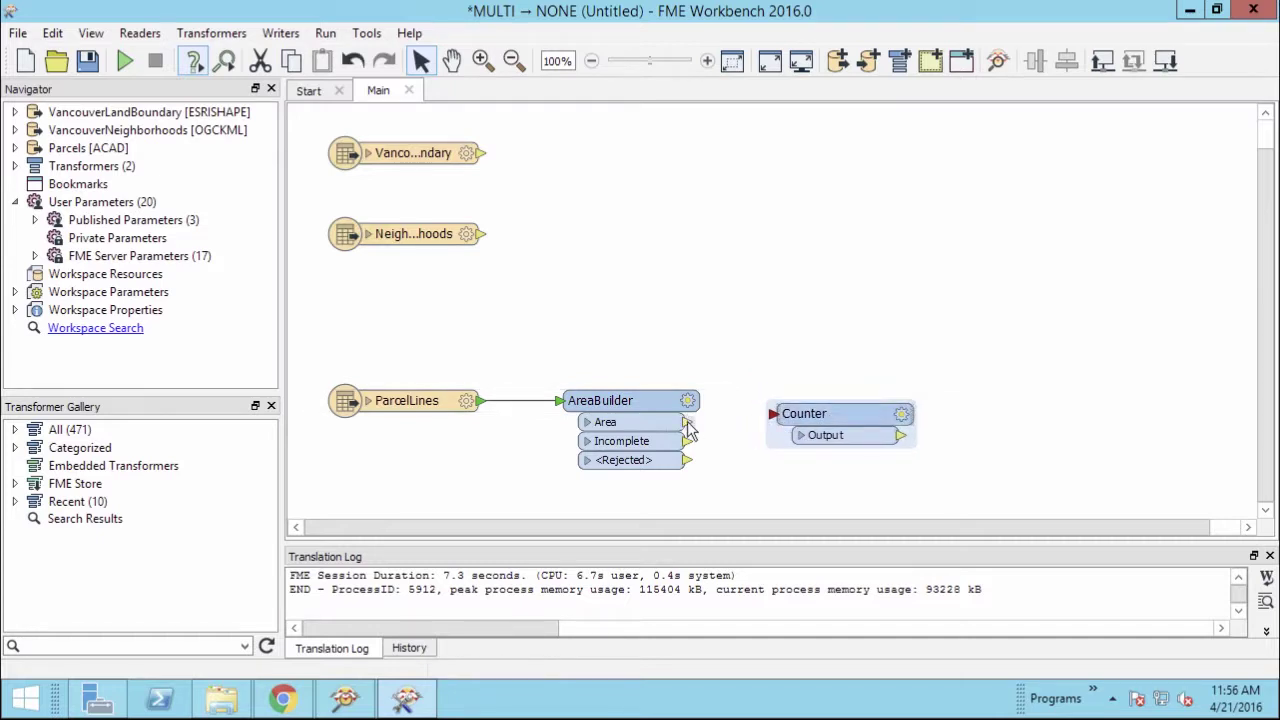
pyautogui.moveTo(686, 420); pyautogui.dragTo(771, 420)
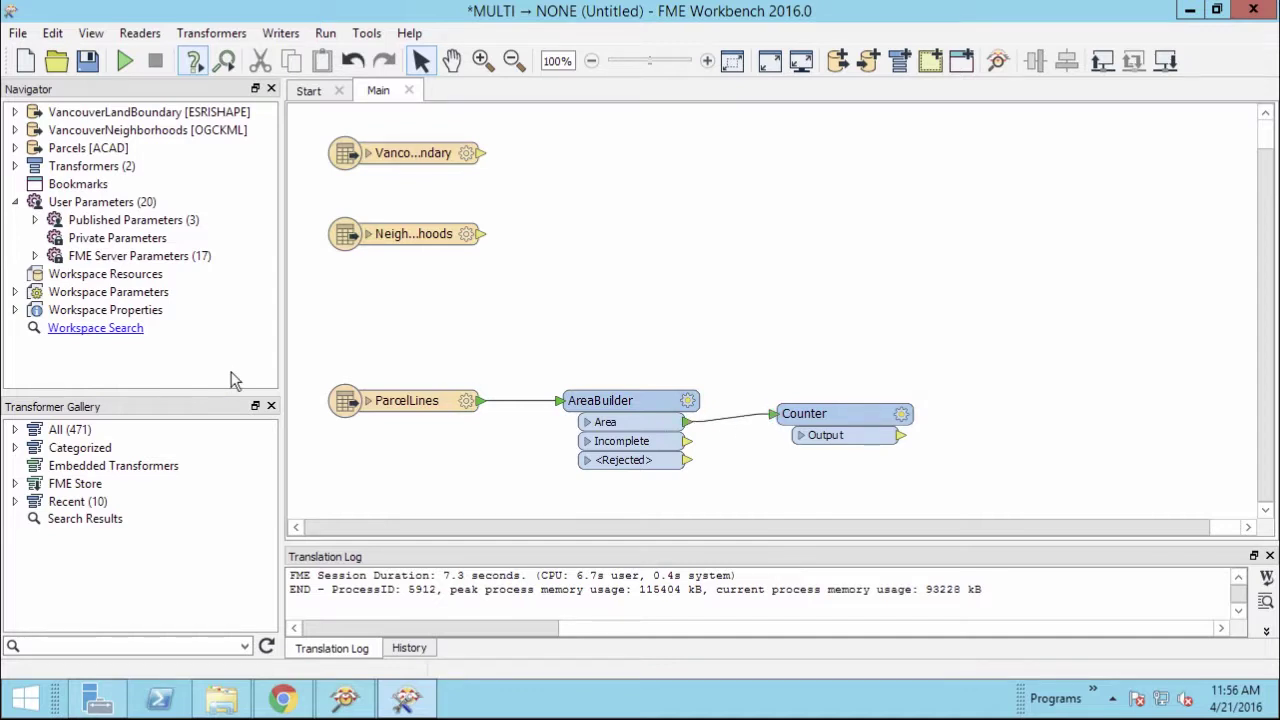
pyautogui.click(903, 416)
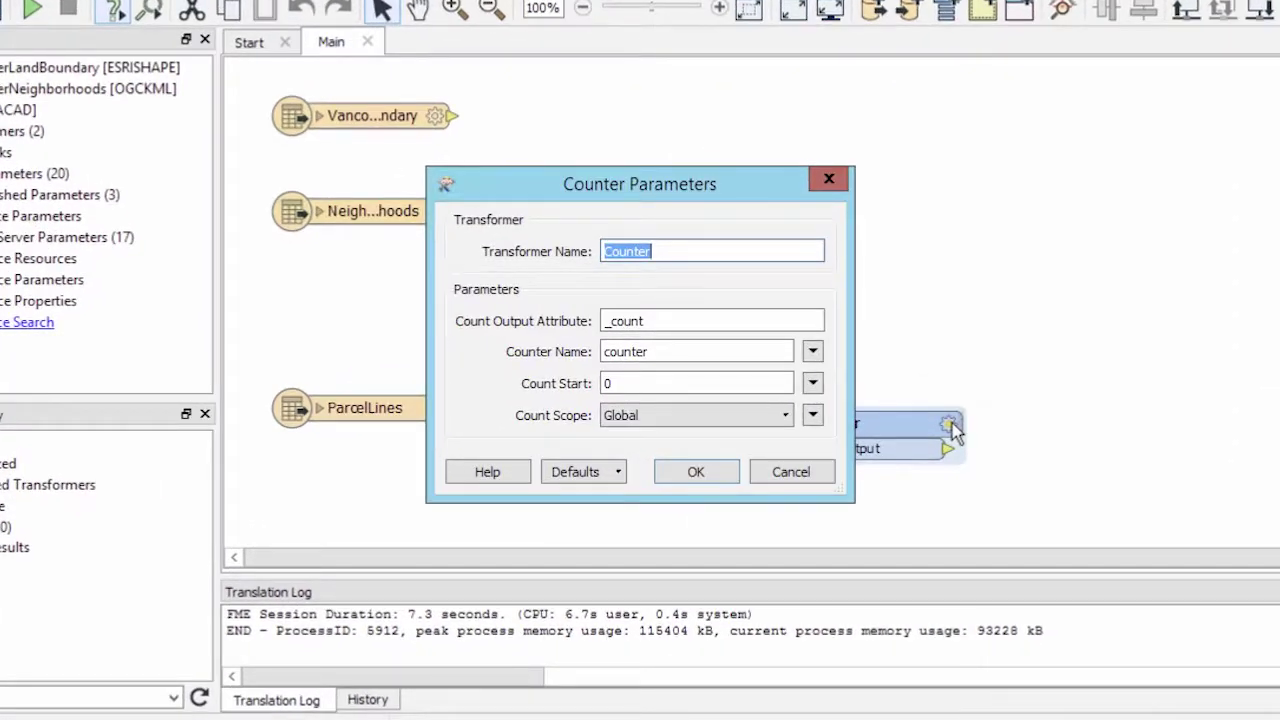
pyautogui.doubleClick(686, 320)
pyautogui.write('ParcelI')
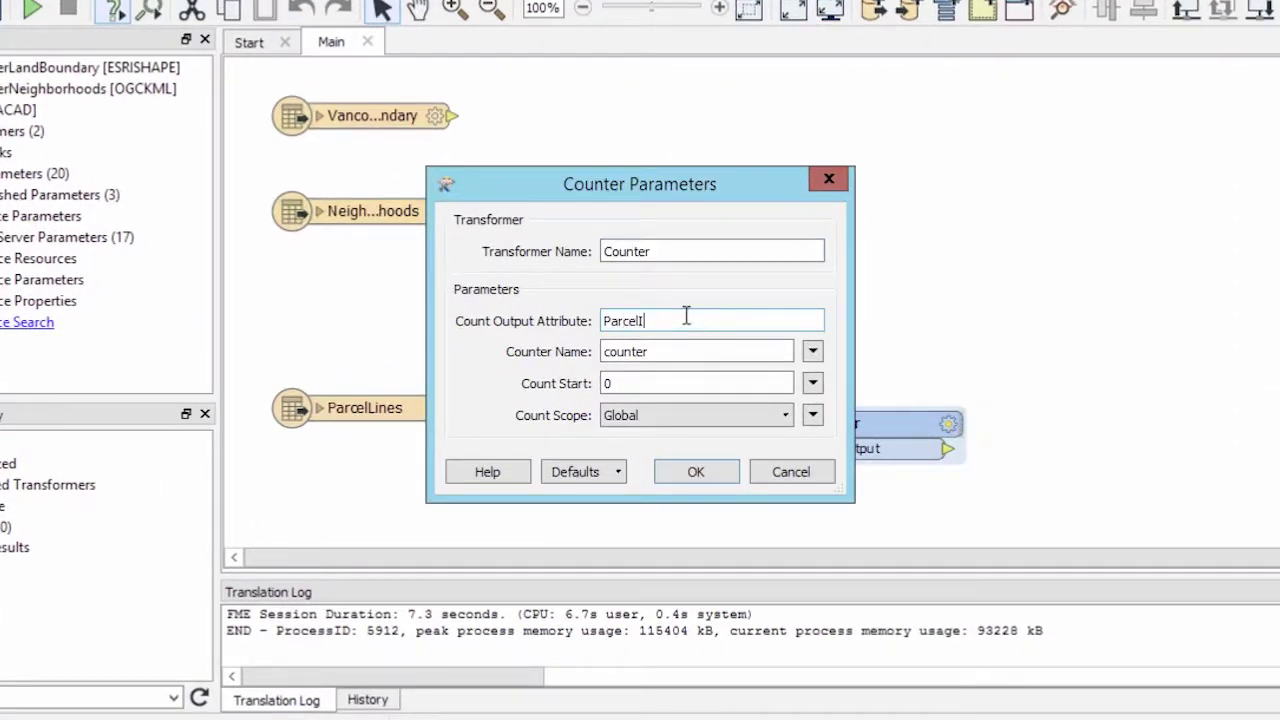
pyautogui.write('d')
pyautogui.click(696, 471)
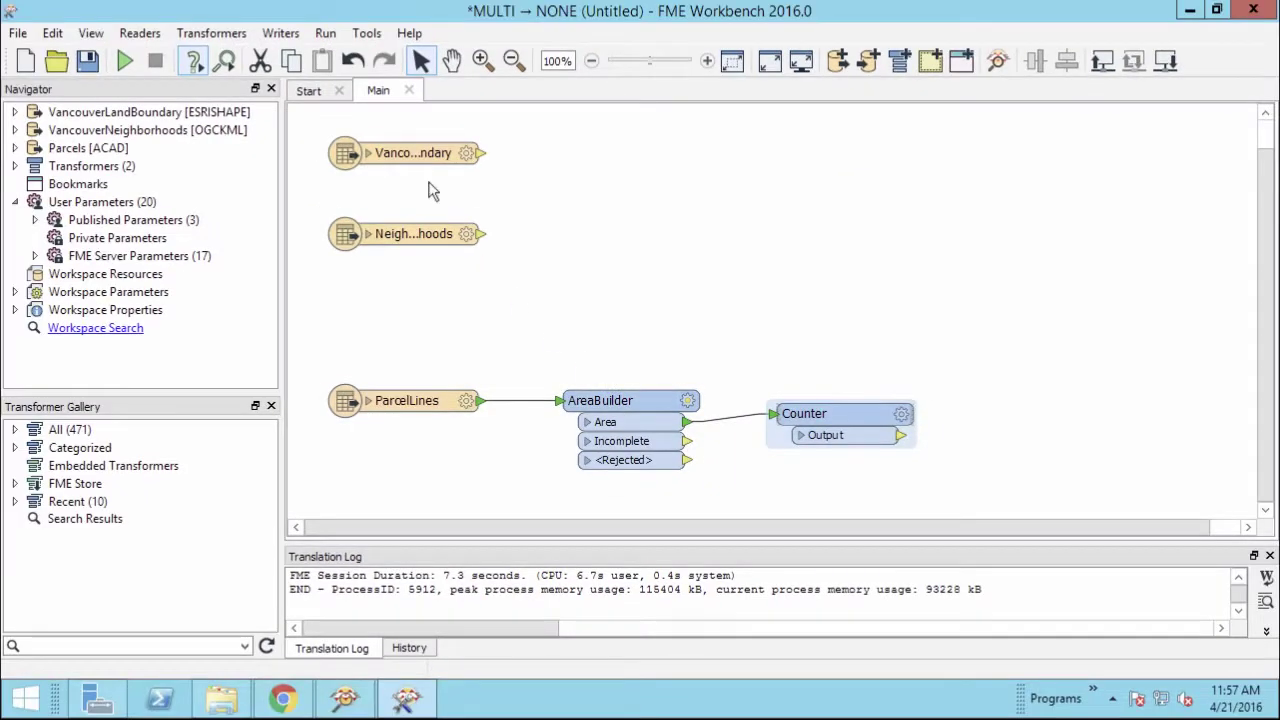
# Step: Start an Esri Geodatabase (File Geodb ArcObjects) writer with Overwrite set to Yes
pyautogui.click(280, 33)
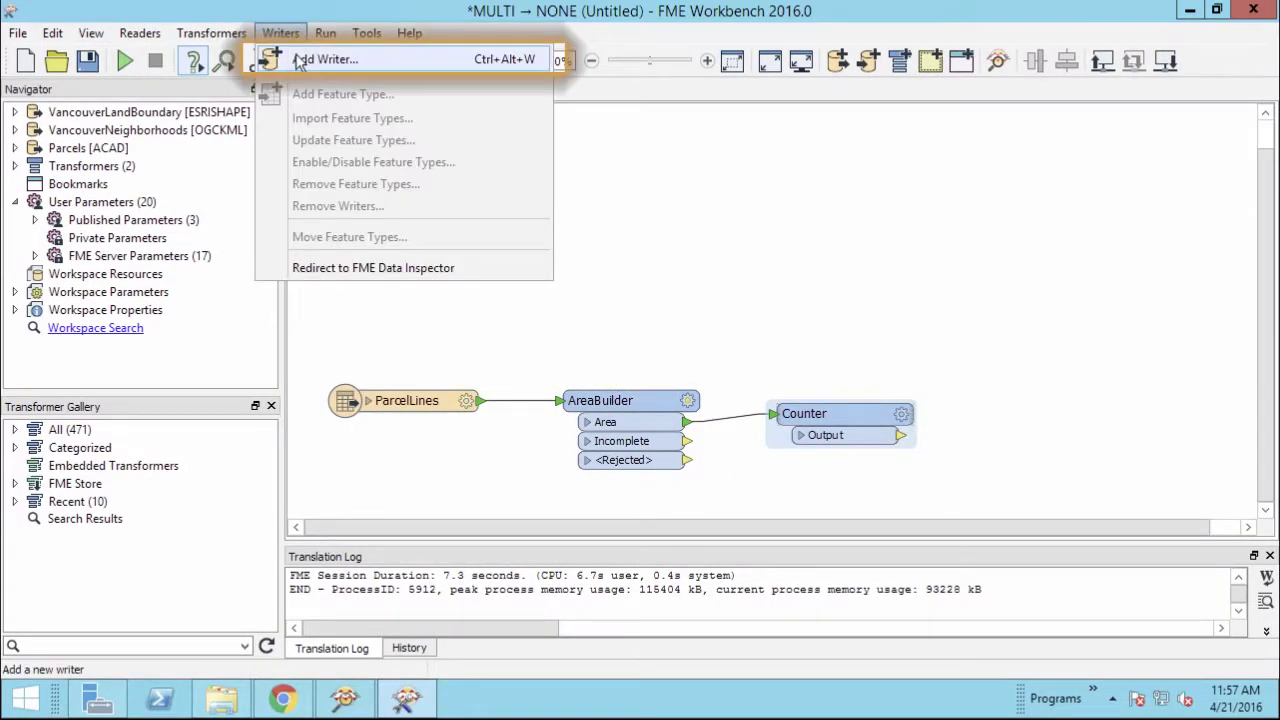
pyautogui.click(298, 61)
pyautogui.write('esri')
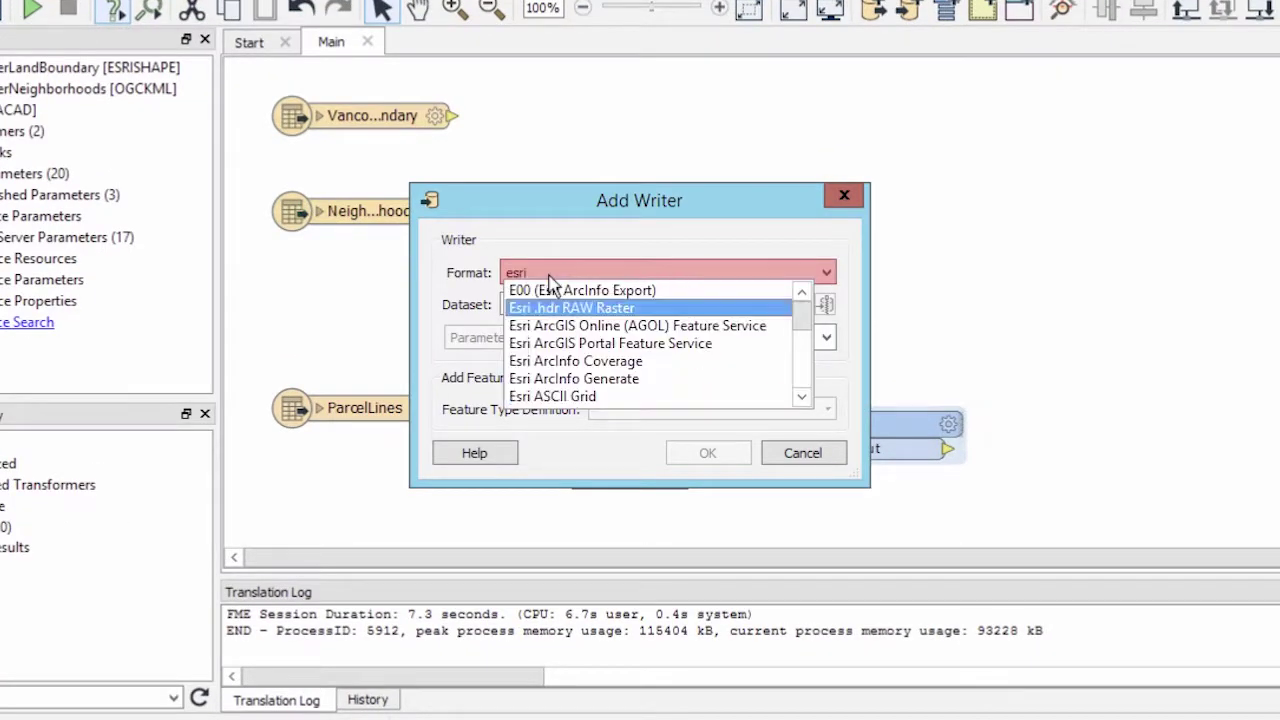
pyautogui.write(' ge')
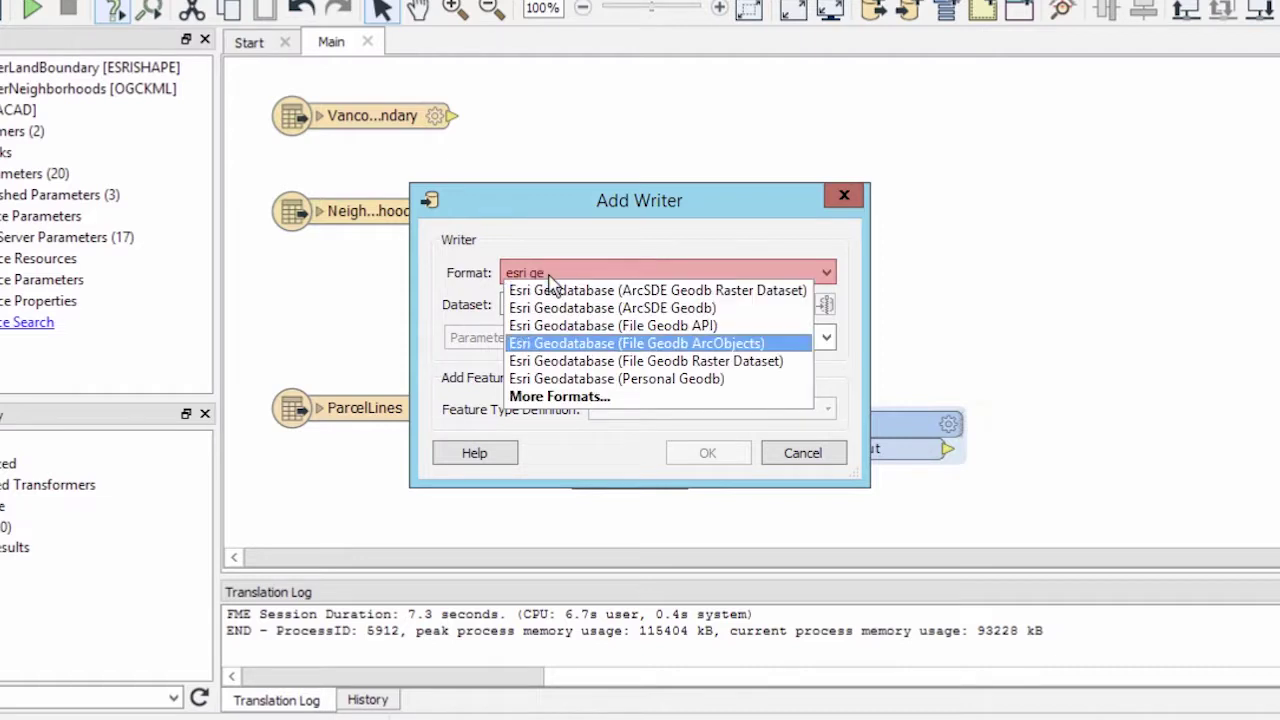
pyautogui.click(701, 343)
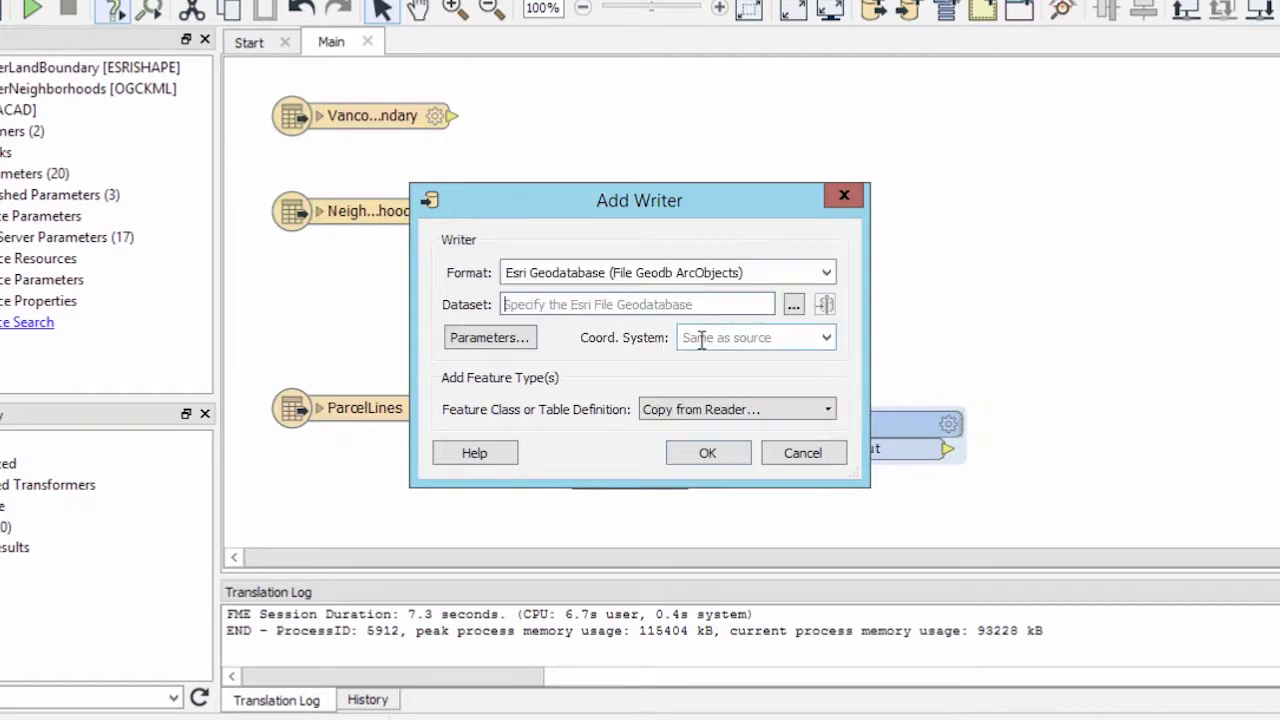
pyautogui.click(528, 342)
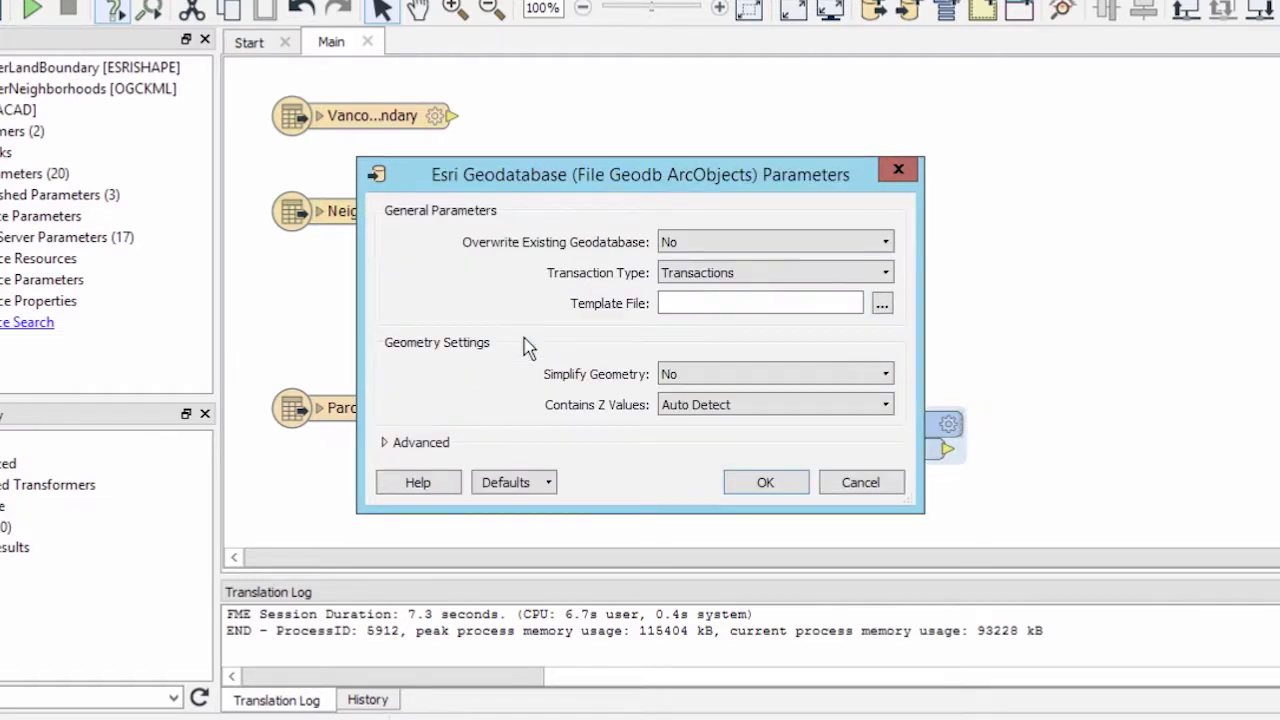
pyautogui.click(778, 246)
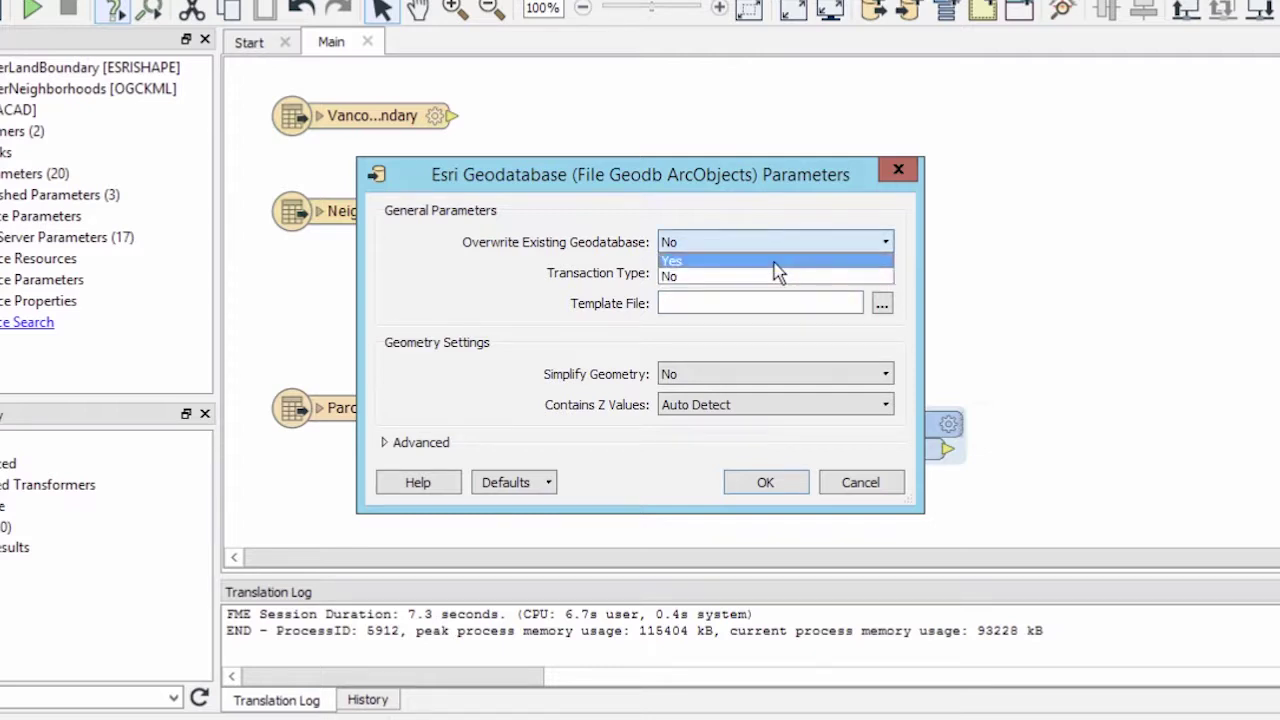
pyautogui.click(775, 257)
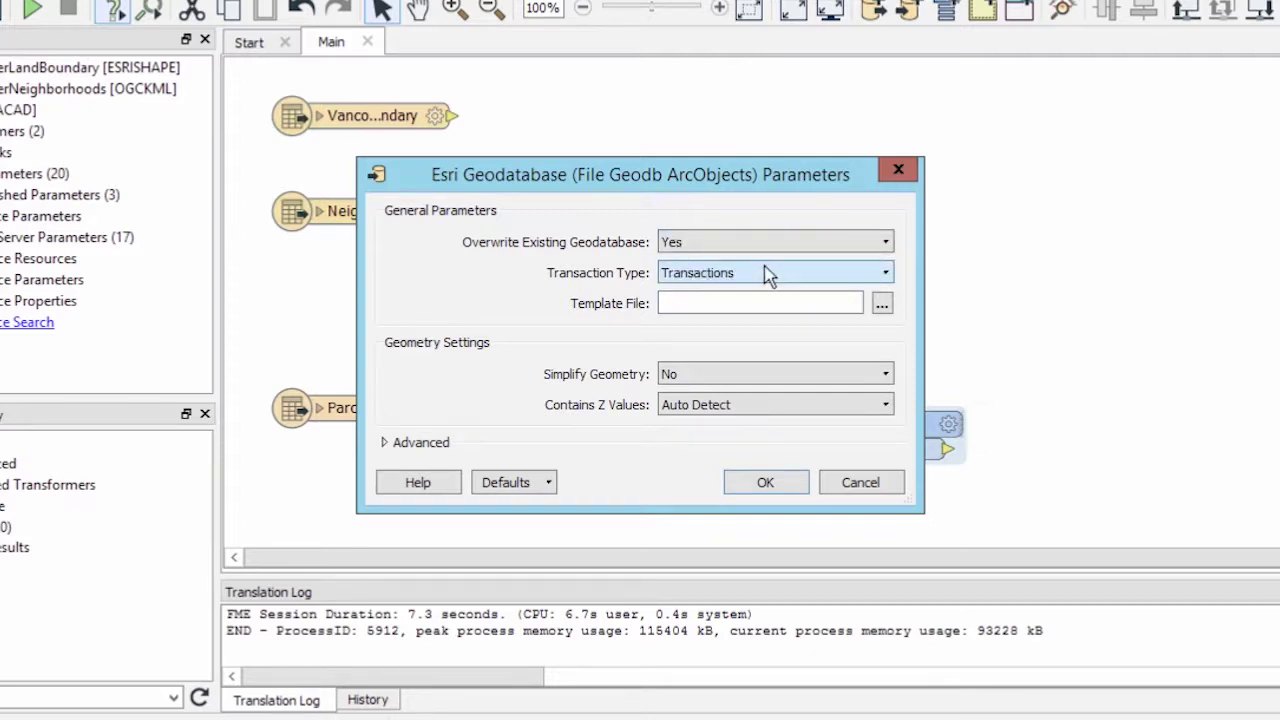
# Step: Use FMEData2016\Resources\VANCOUVERCITYTEMPLATE_V10 XML as the writer's template file
pyautogui.click(882, 307)
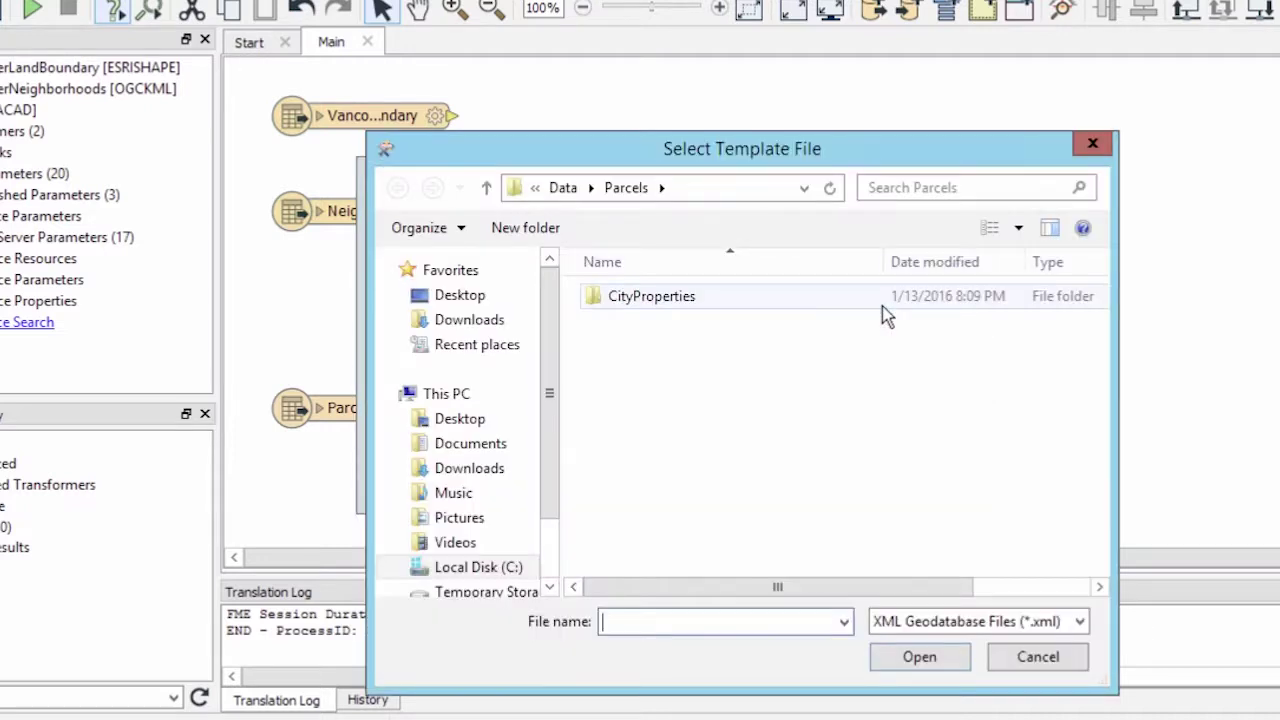
pyautogui.click(535, 188)
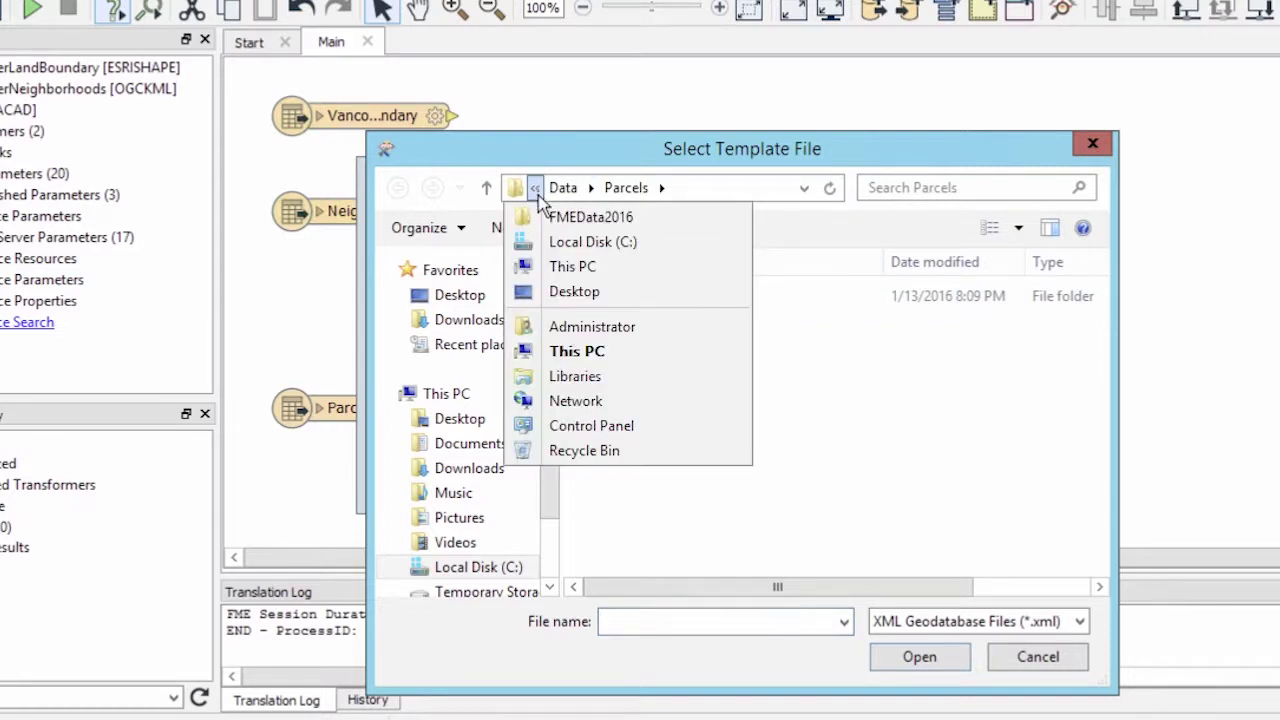
pyautogui.click(571, 218)
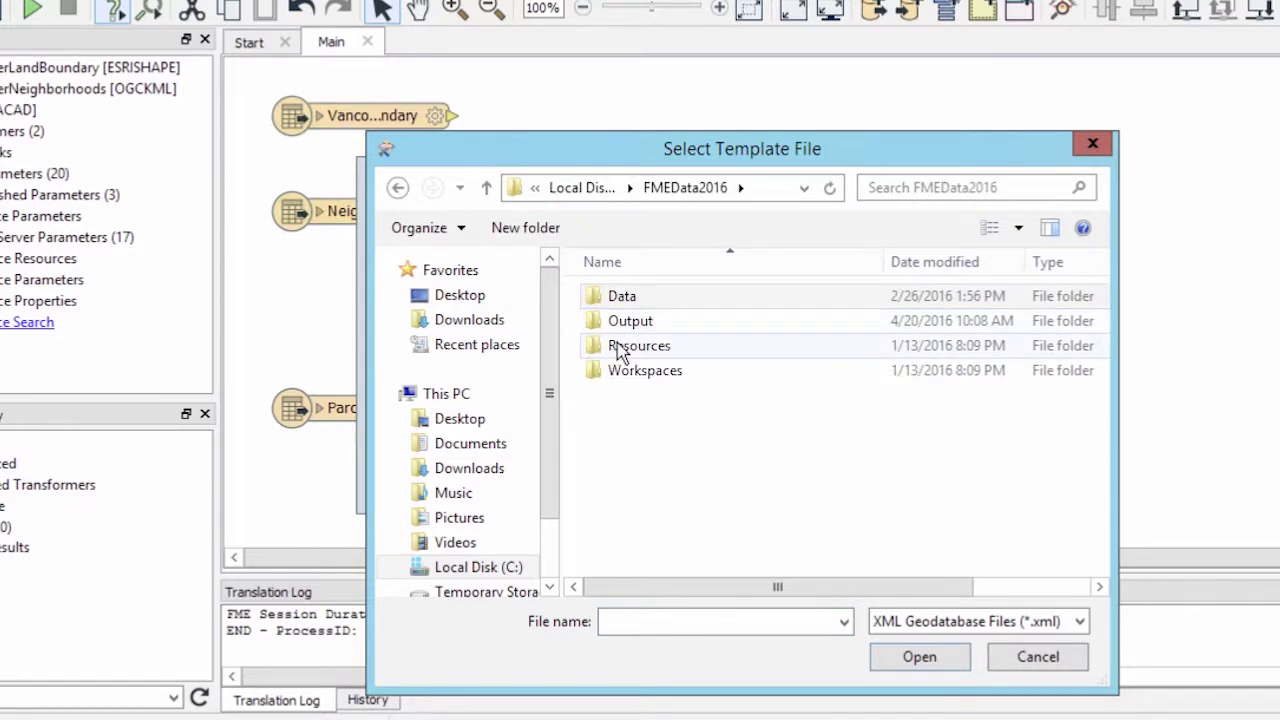
pyautogui.doubleClick(620, 345)
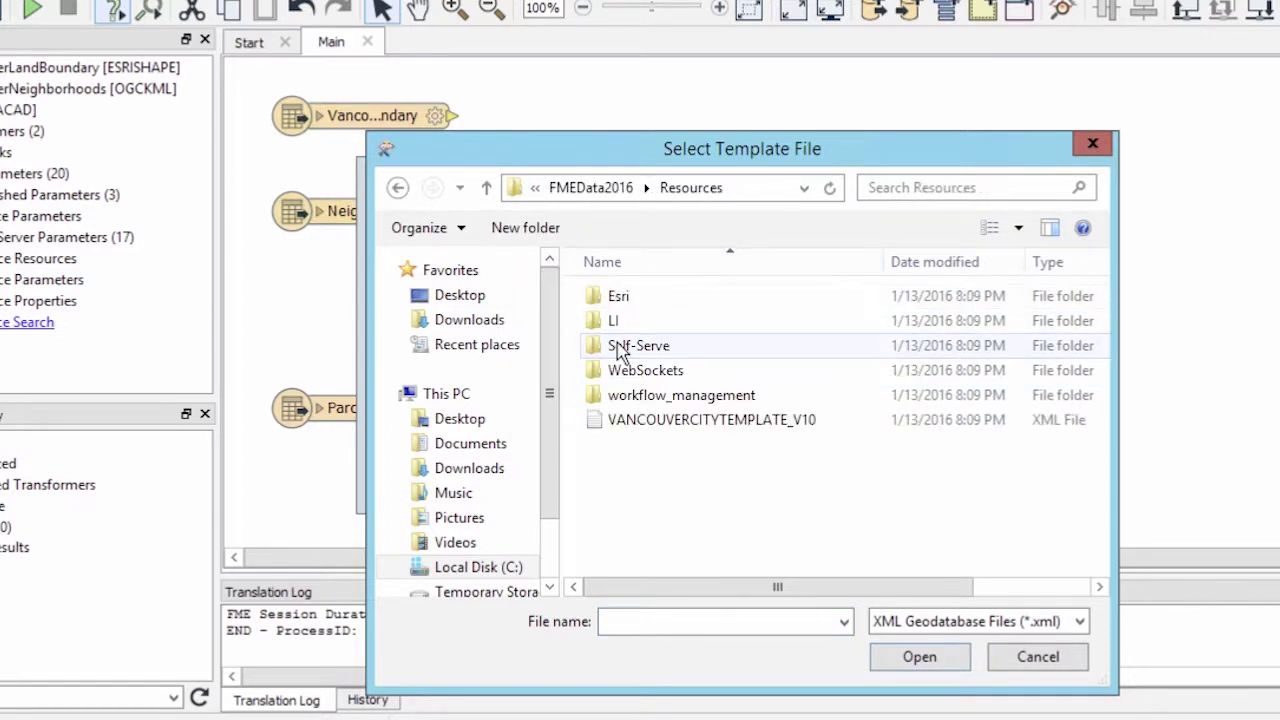
pyautogui.doubleClick(842, 424)
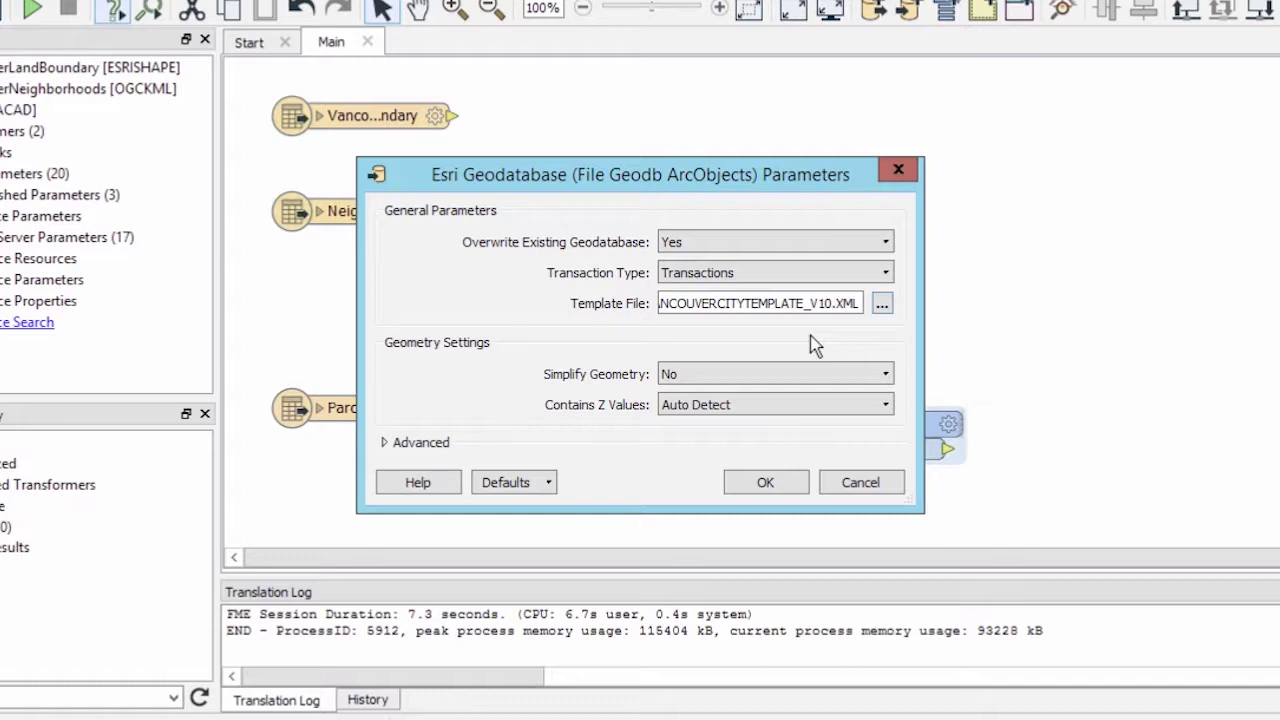
# Step: Import the writer definition from the VANCOUVERCITYTEMPLATE_V10 XML Workspace Document
pyautogui.click(802, 481)
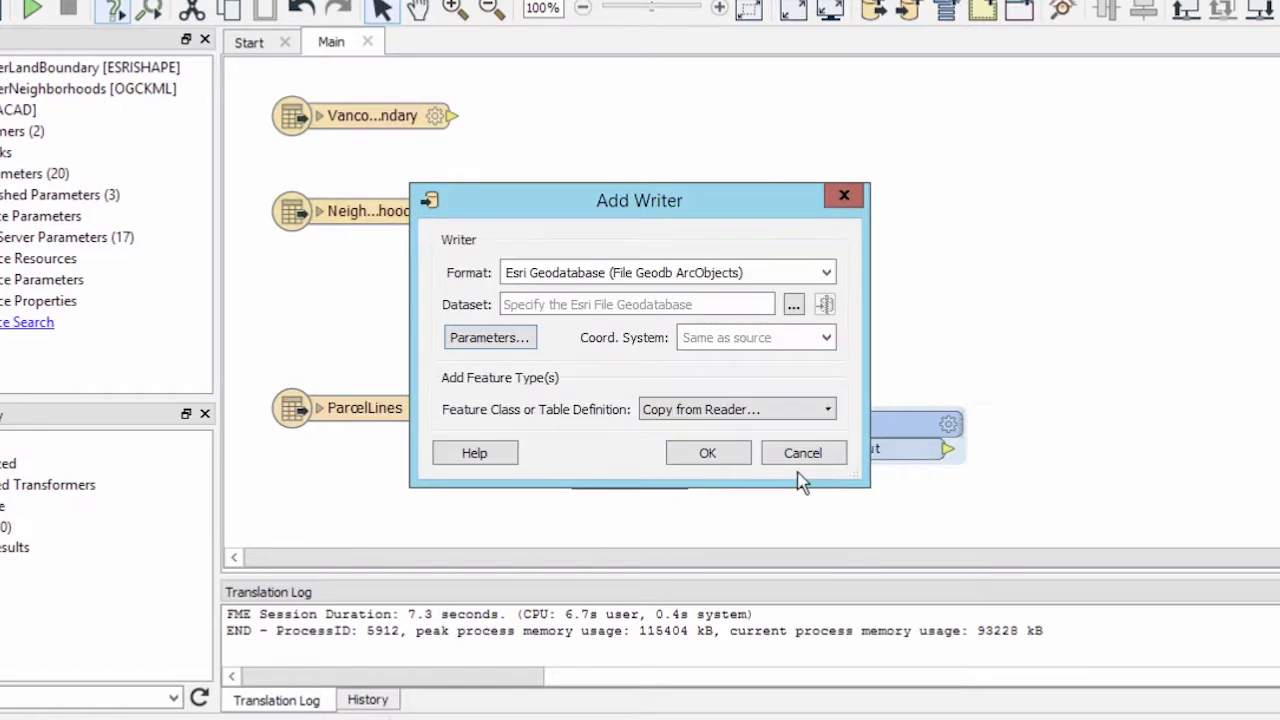
pyautogui.click(808, 418)
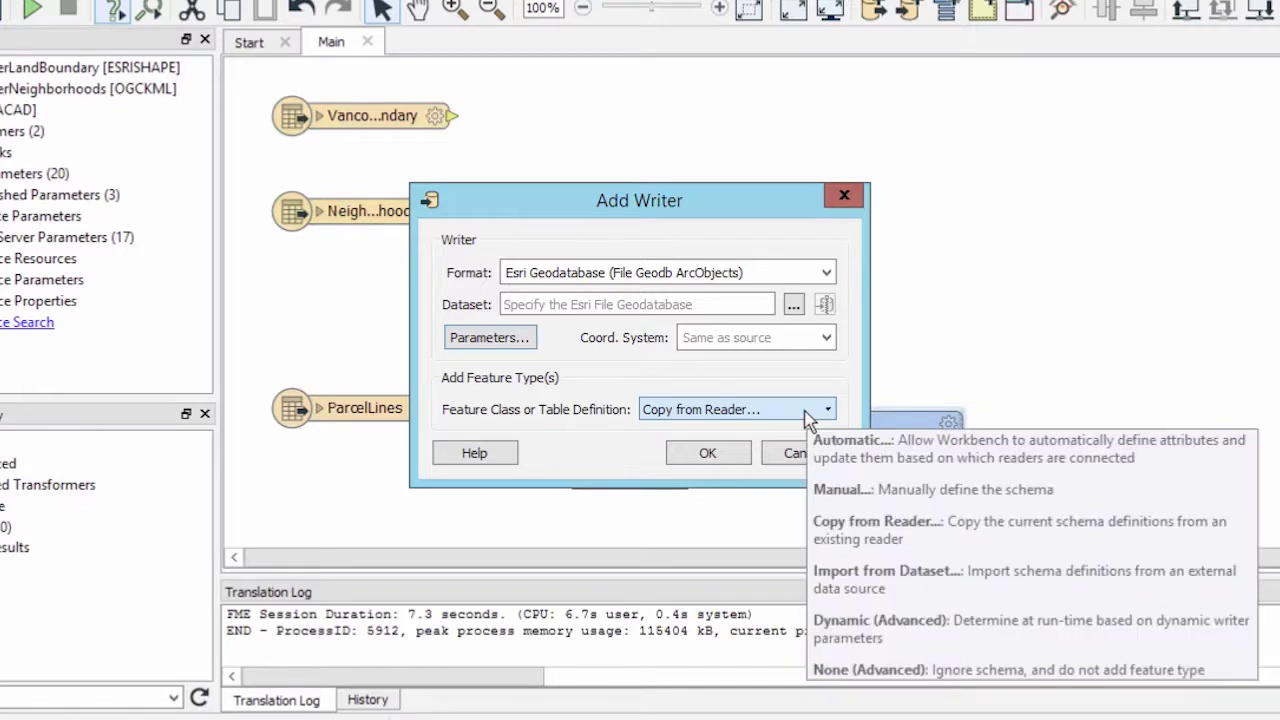
pyautogui.click(818, 476)
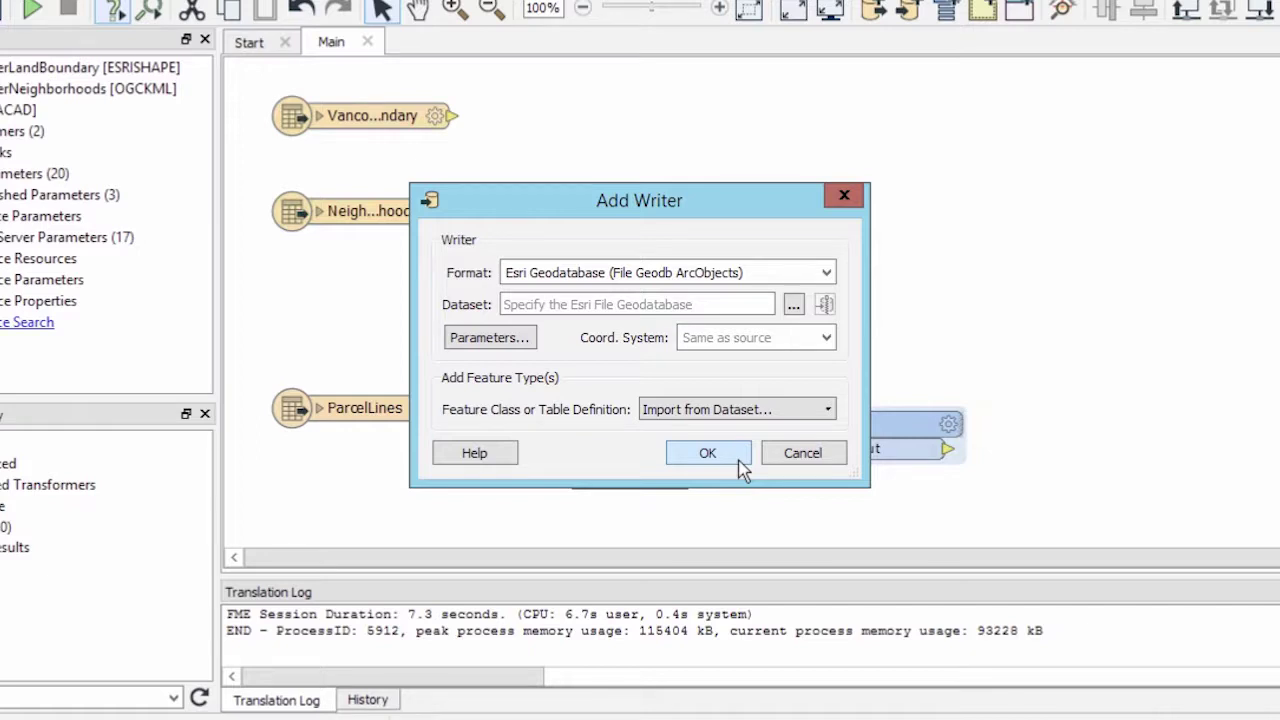
pyautogui.click(739, 462)
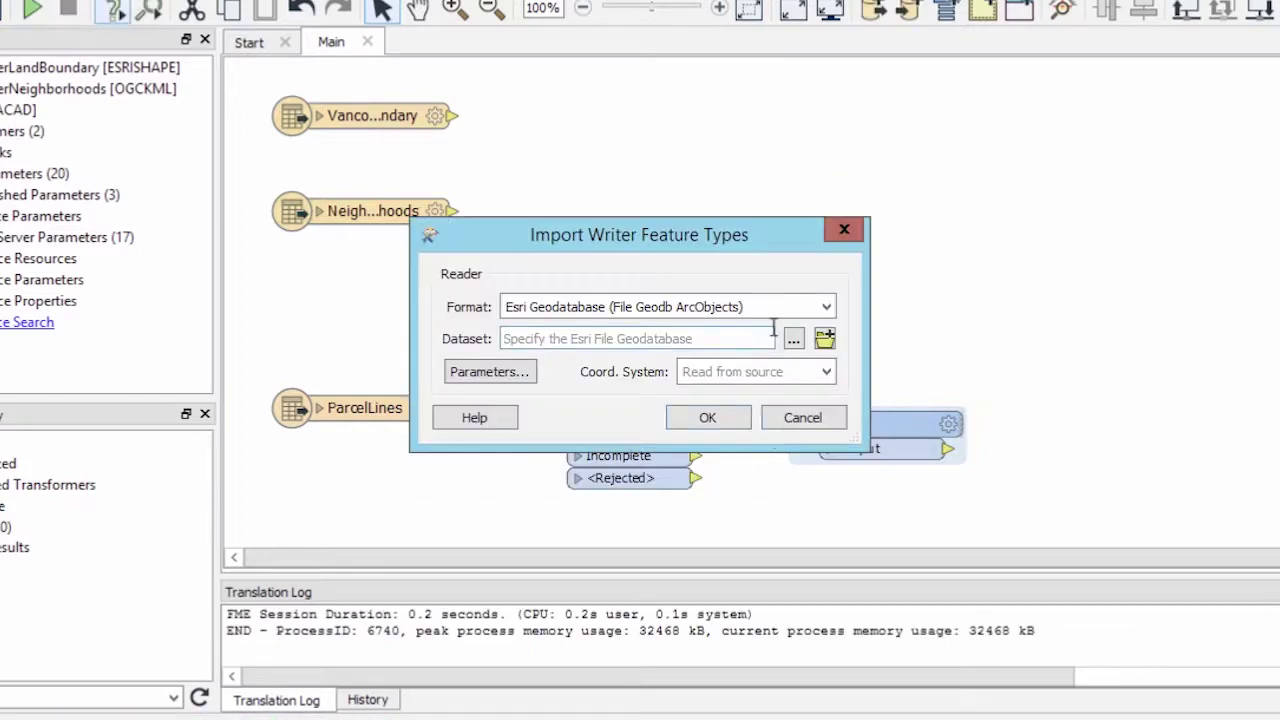
pyautogui.click(777, 306)
pyautogui.write('esri ge')
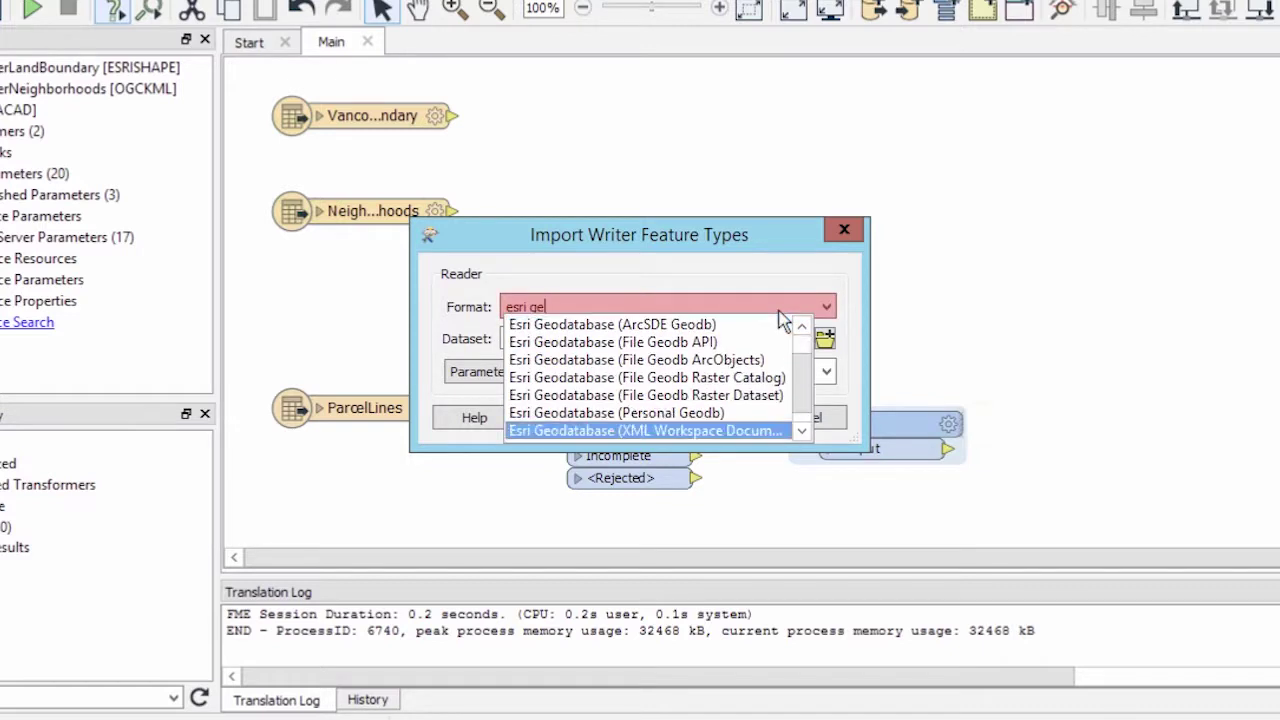
pyautogui.click(755, 428)
pyautogui.click(798, 338)
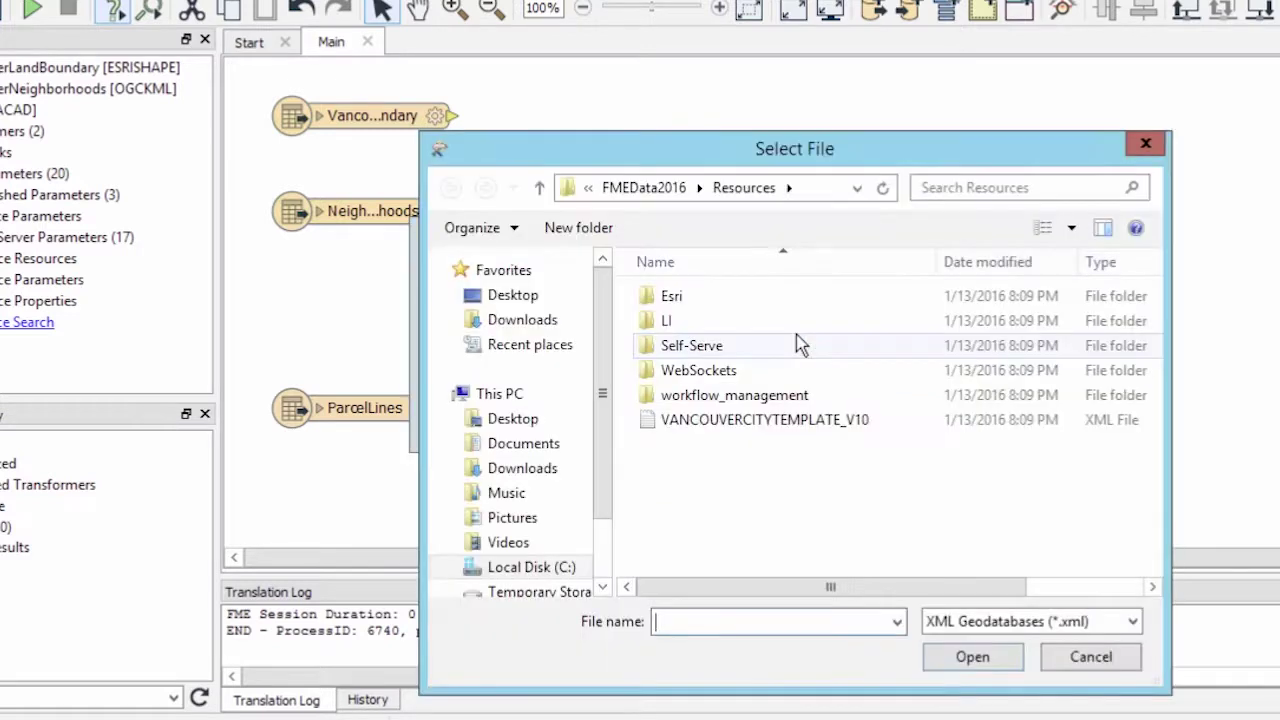
pyautogui.doubleClick(885, 428)
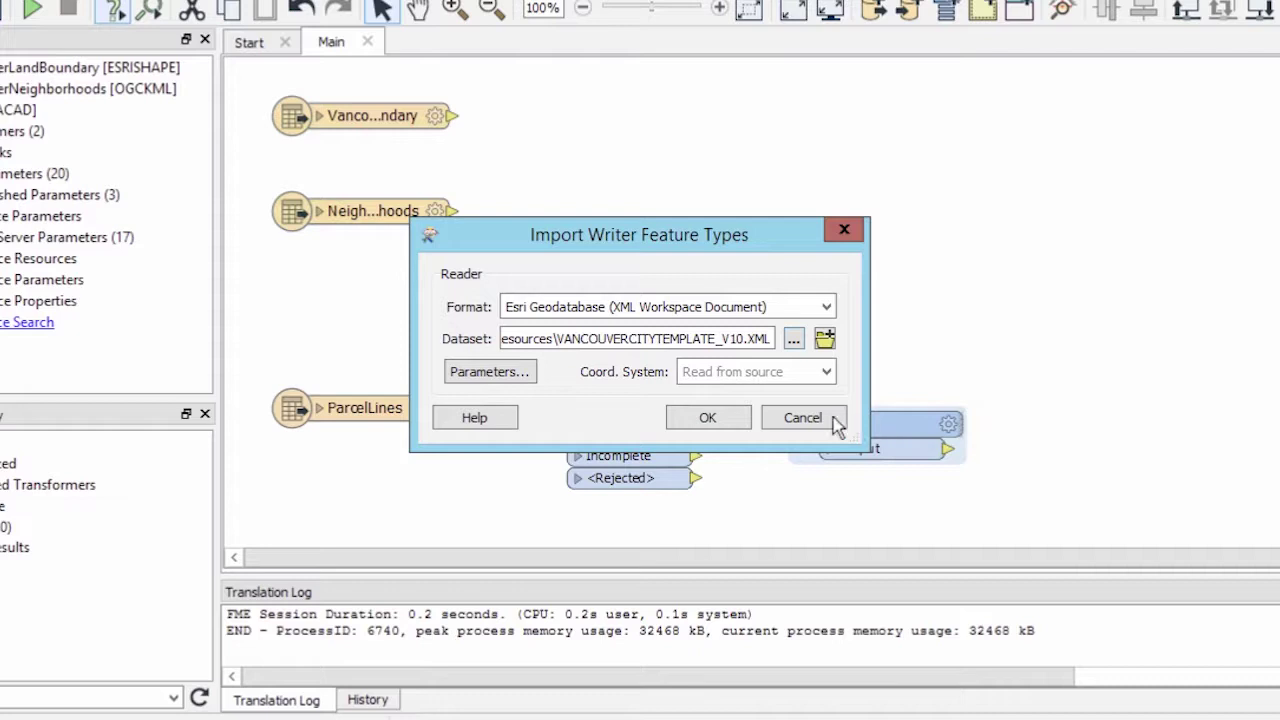
pyautogui.click(745, 419)
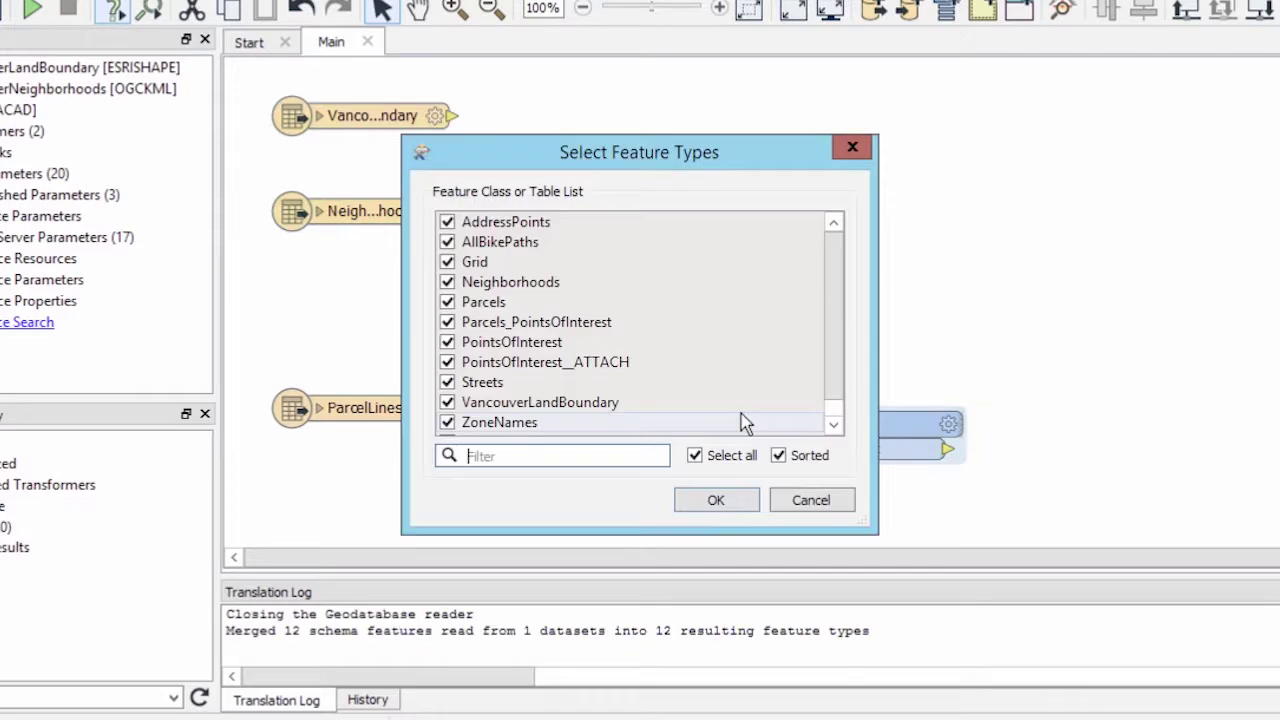
# Step: Keep only the Neighborhoods, Parcels and VancouverLandBoundary feature types
pyautogui.click(694, 456)
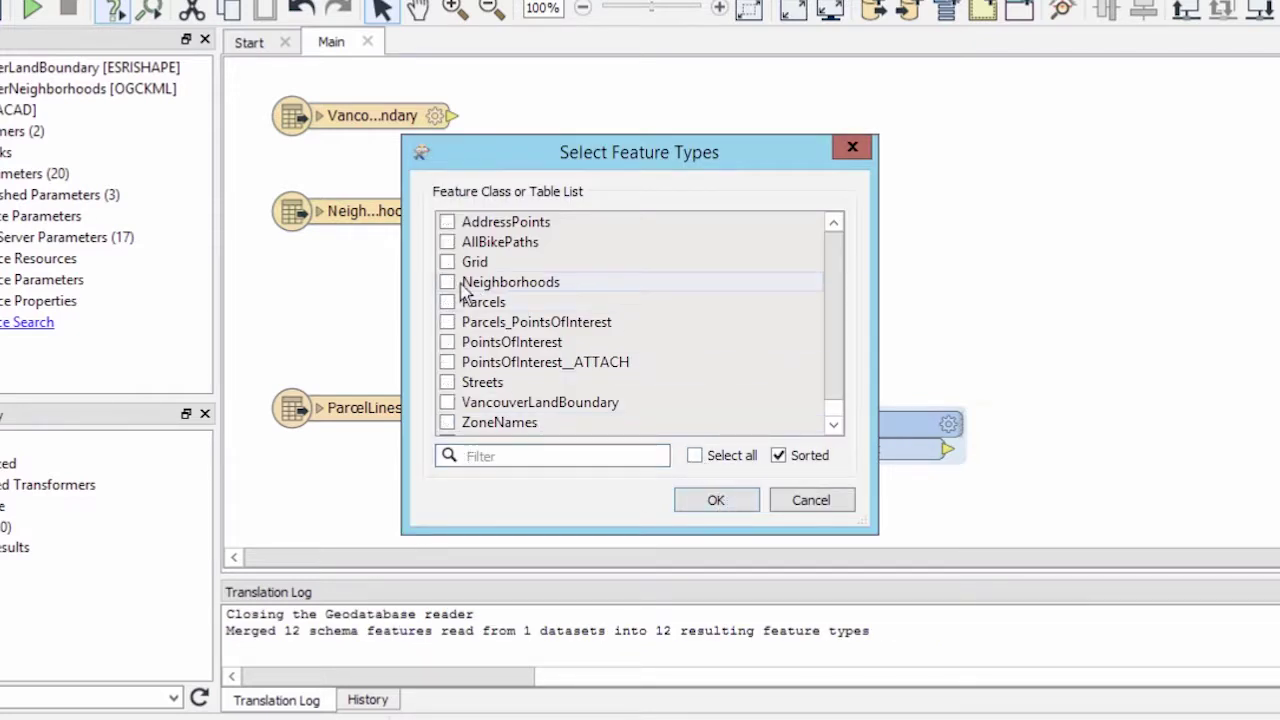
pyautogui.click(447, 282)
pyautogui.click(447, 302)
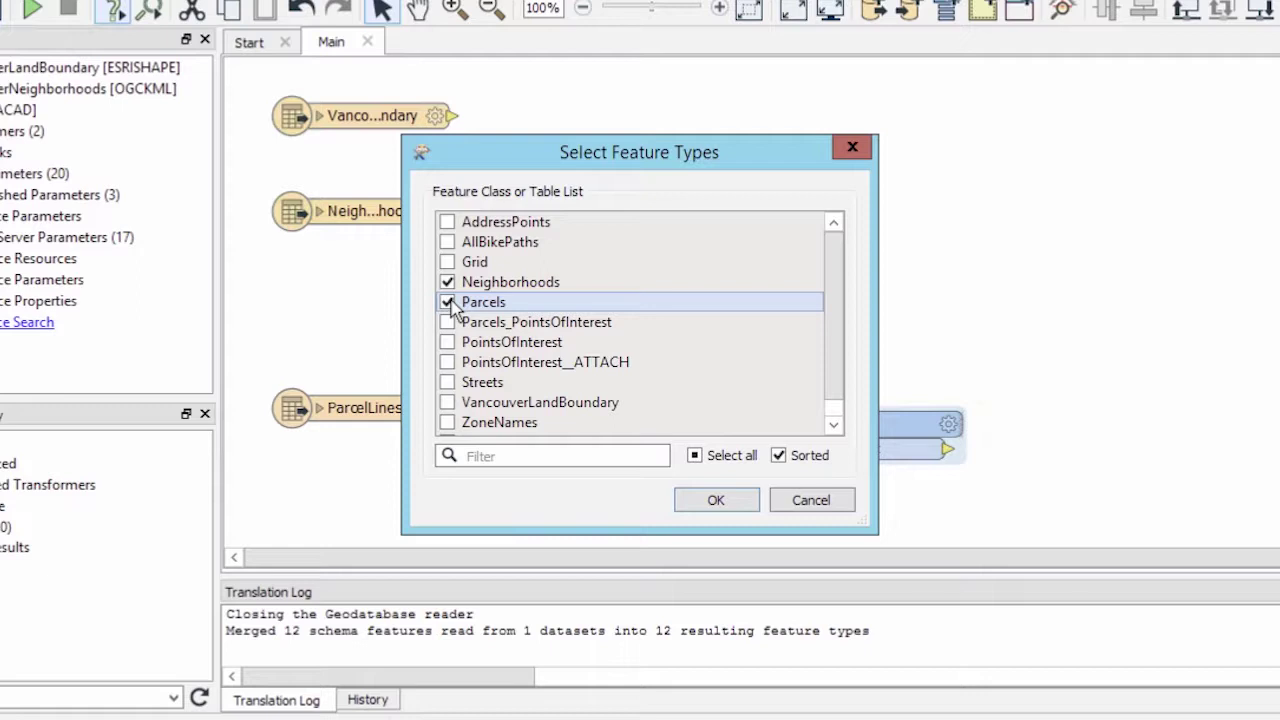
pyautogui.click(447, 402)
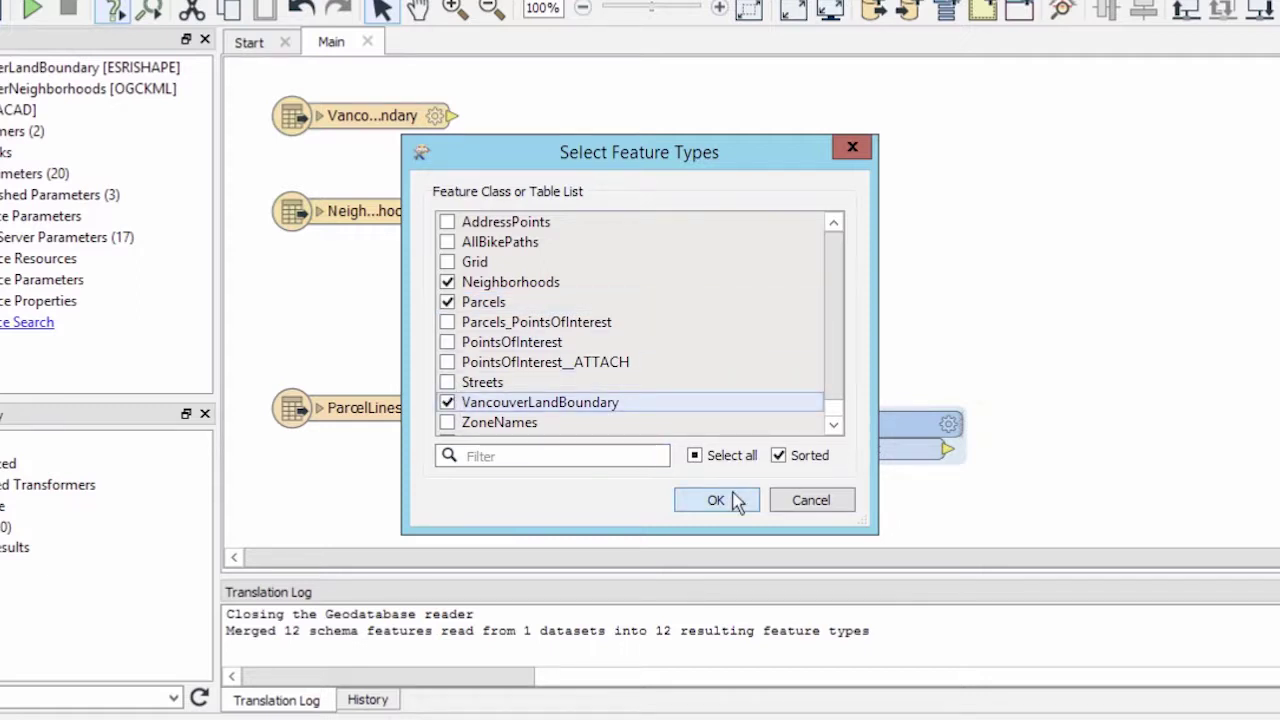
pyautogui.click(716, 500)
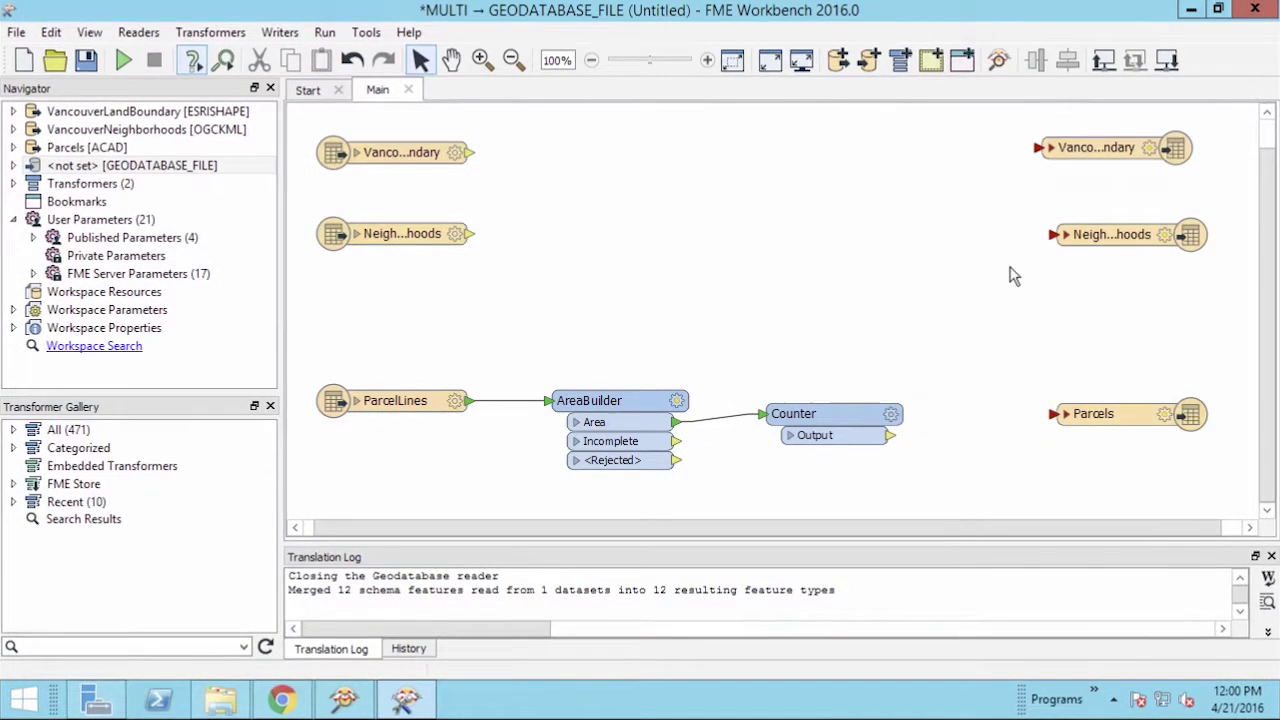
# Step: Connect land boundary, neighbourhoods and Counter output to their matching geodatabase writers
pyautogui.moveTo(468, 152); pyautogui.dragTo(1040, 148)
pyautogui.moveTo(469, 233); pyautogui.dragTo(1054, 234)
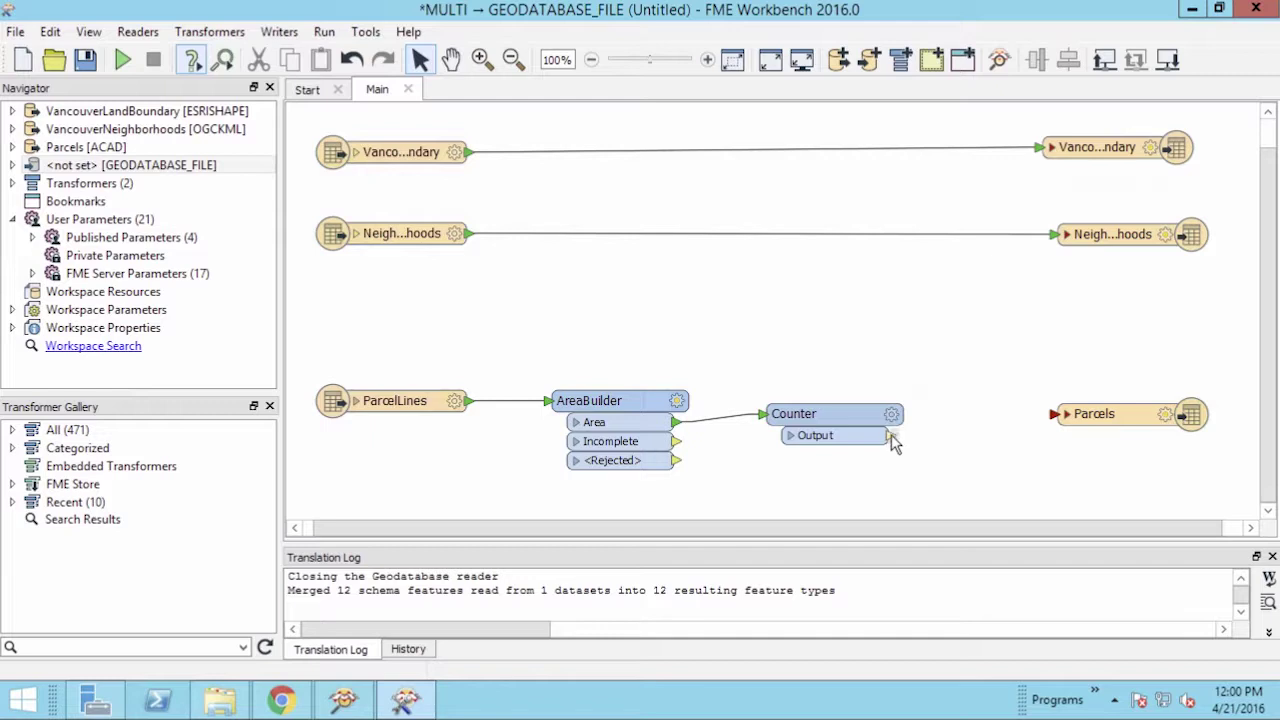
pyautogui.moveTo(891, 434); pyautogui.dragTo(1056, 414)
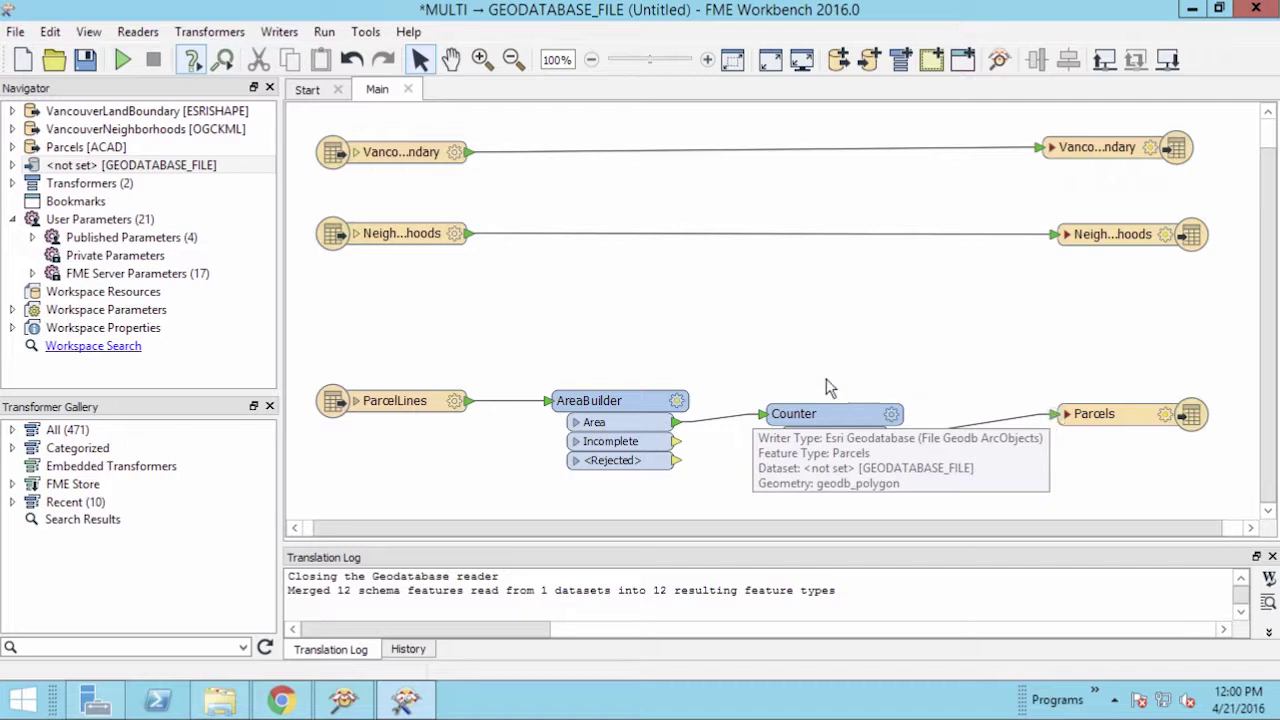
# Step: Map neighbourhood attributes onto ID, Name, URL, Pop2001 and Pop2011
pyautogui.click(357, 236)
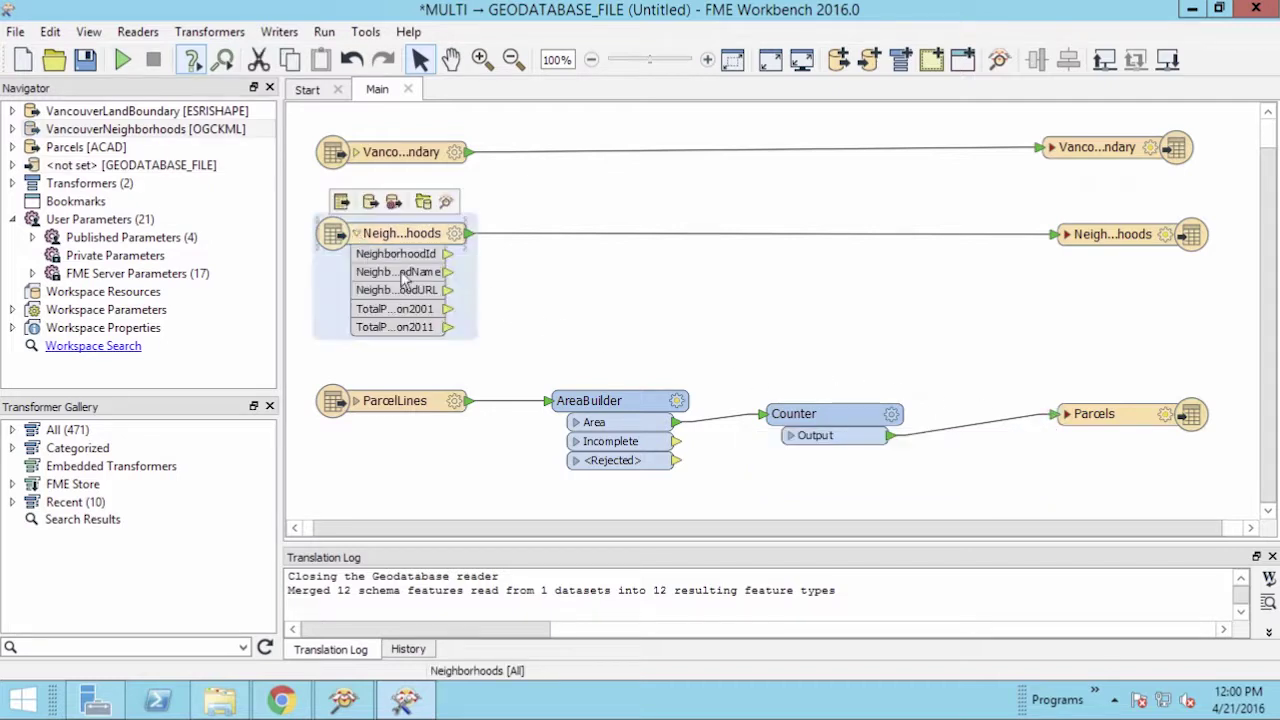
pyautogui.click(1066, 235)
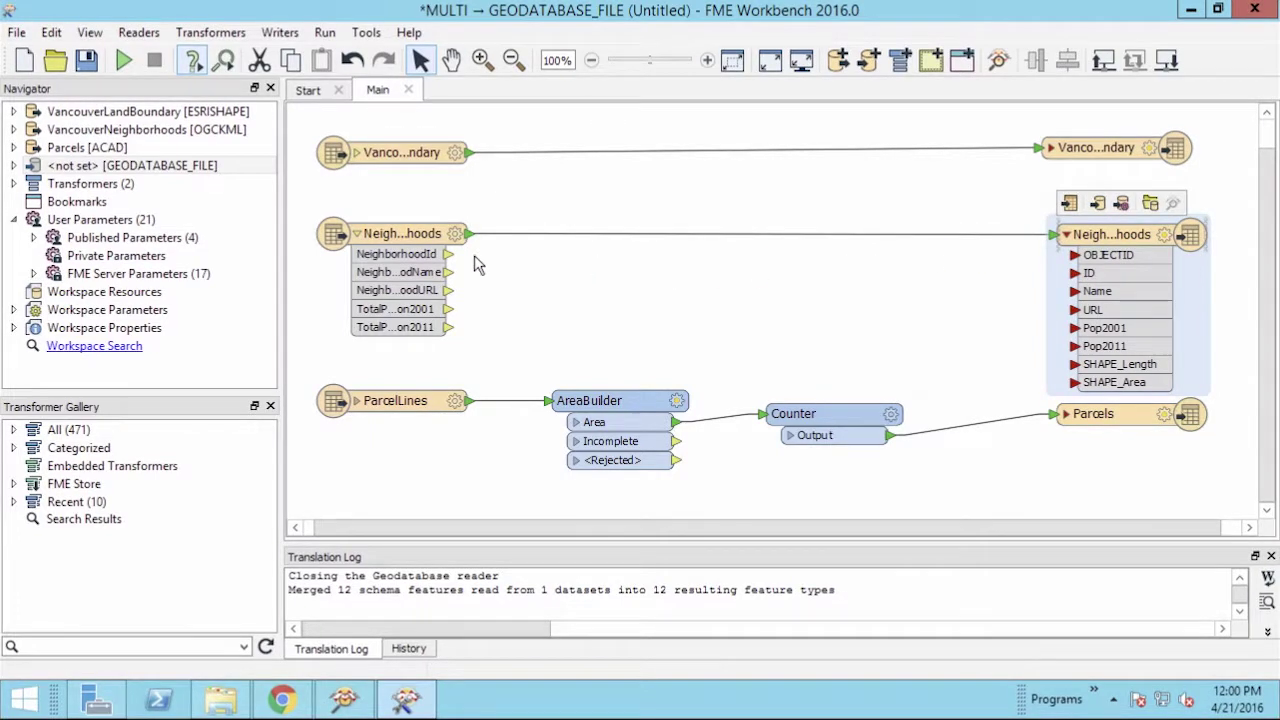
pyautogui.moveTo(448, 254); pyautogui.dragTo(1076, 272)
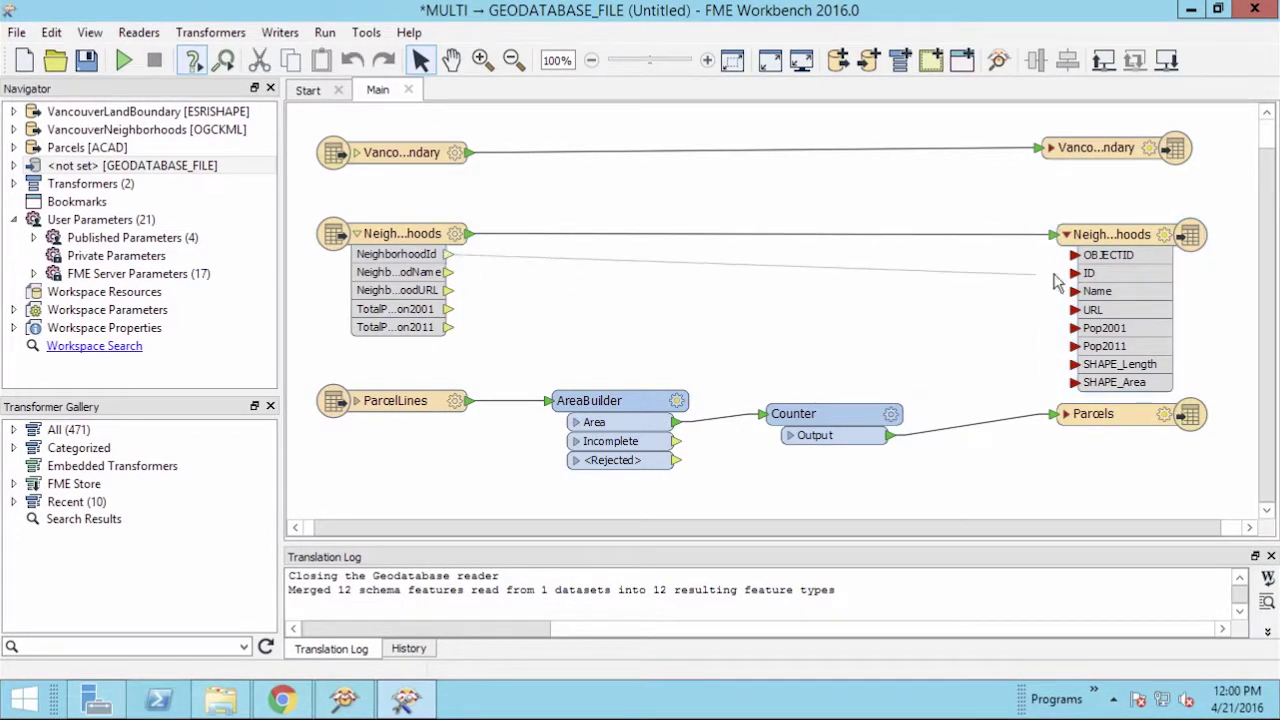
pyautogui.moveTo(448, 272)
pyautogui.mouseDown()
pyautogui.moveTo(1076, 291)
pyautogui.moveTo(810, 312)
pyautogui.moveTo(1074, 310)
pyautogui.mouseUp()
pyautogui.moveTo(448, 309)
pyautogui.mouseDown()
pyautogui.moveTo(1074, 328)
pyautogui.moveTo(1072, 347)
pyautogui.mouseUp()
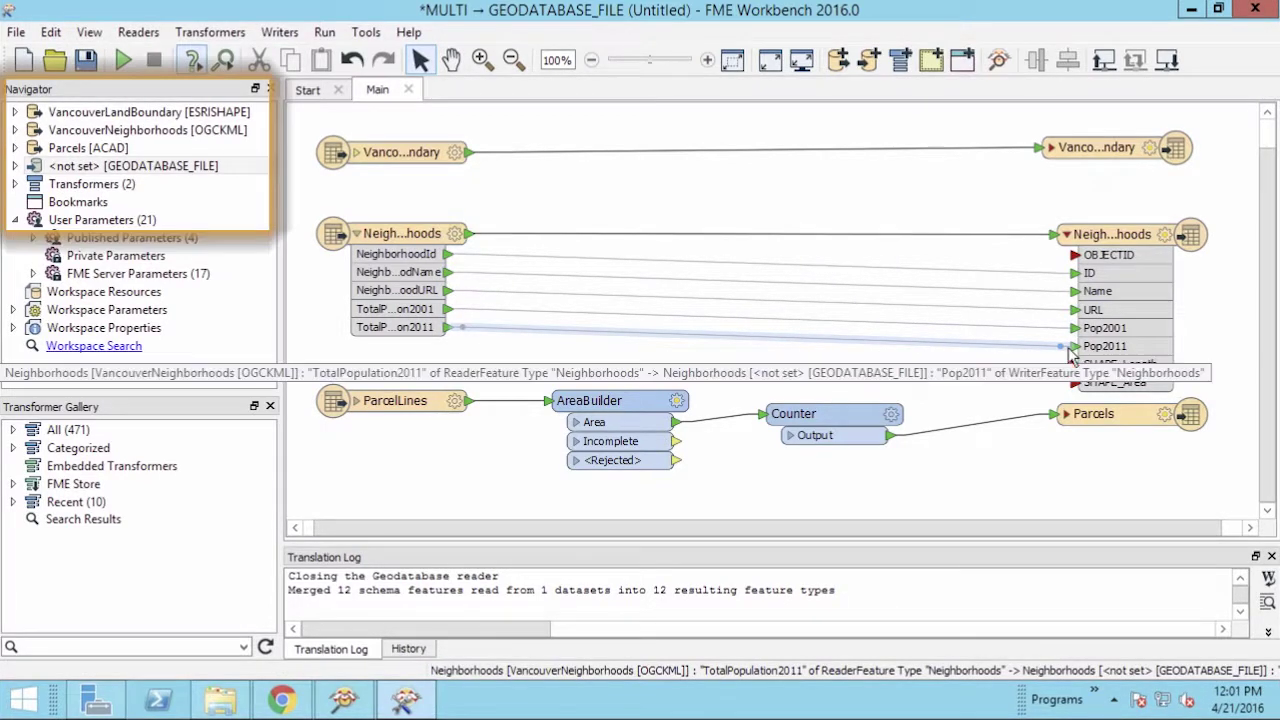
# Step: Set the geodatabase writer's coordinate system to UTM83-10
pyautogui.click(14, 166)
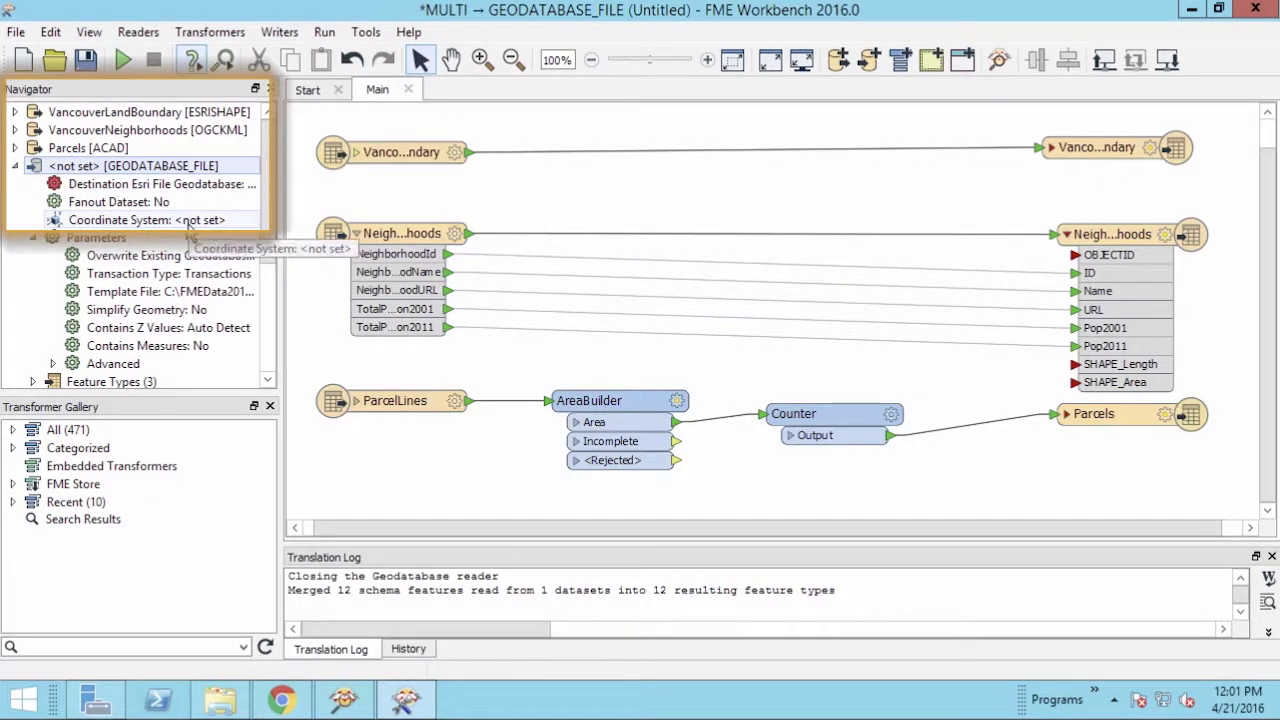
pyautogui.click(190, 226)
pyautogui.doubleClick(189, 224)
pyautogui.write('utm83')
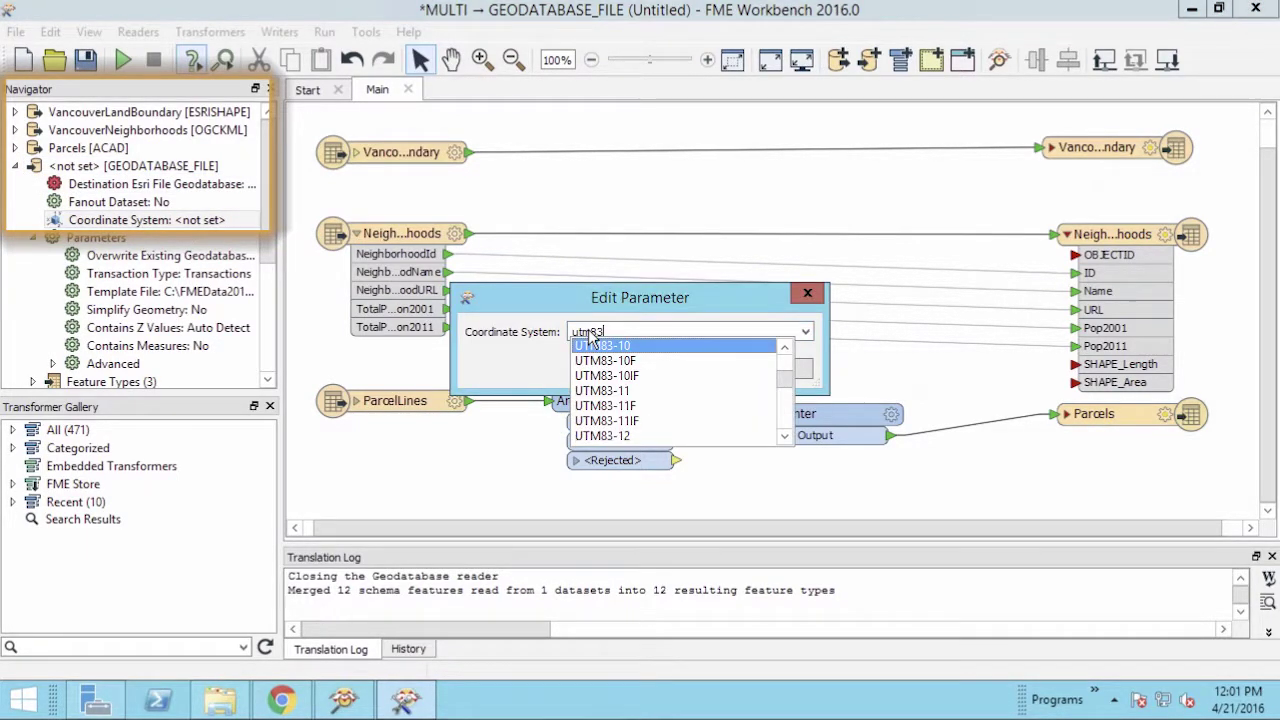
pyautogui.click(633, 344)
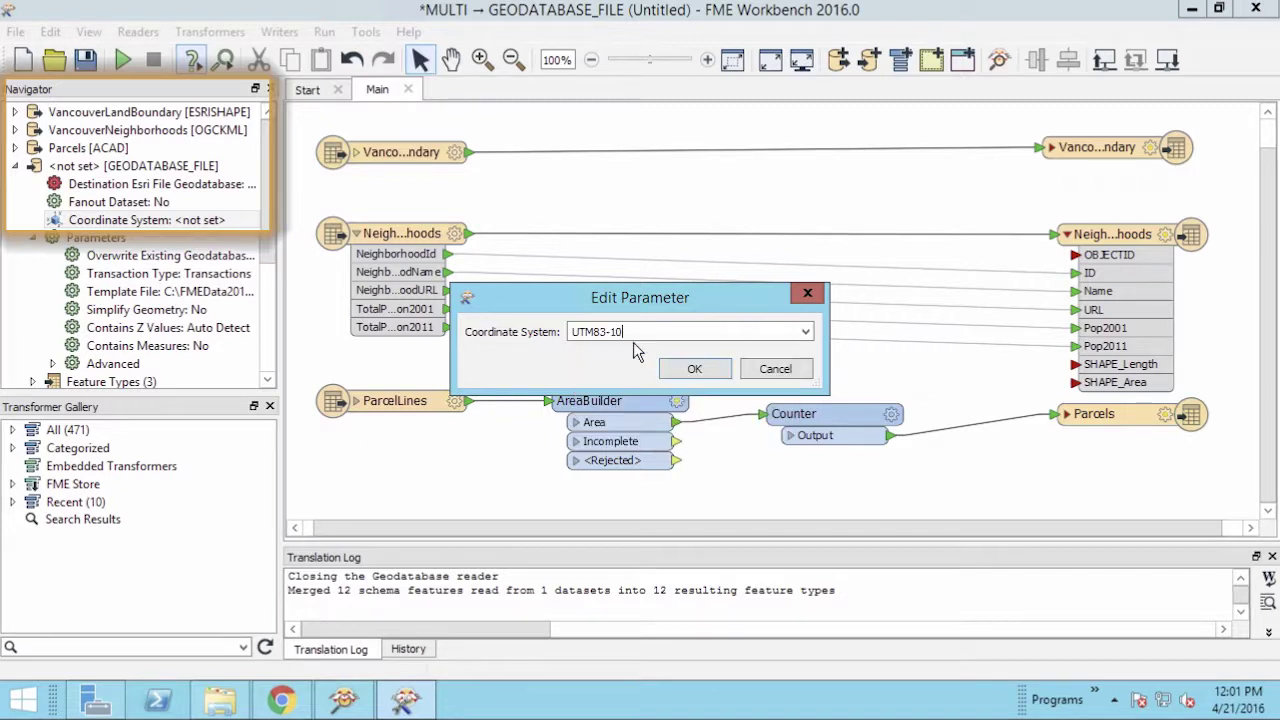
pyautogui.click(694, 369)
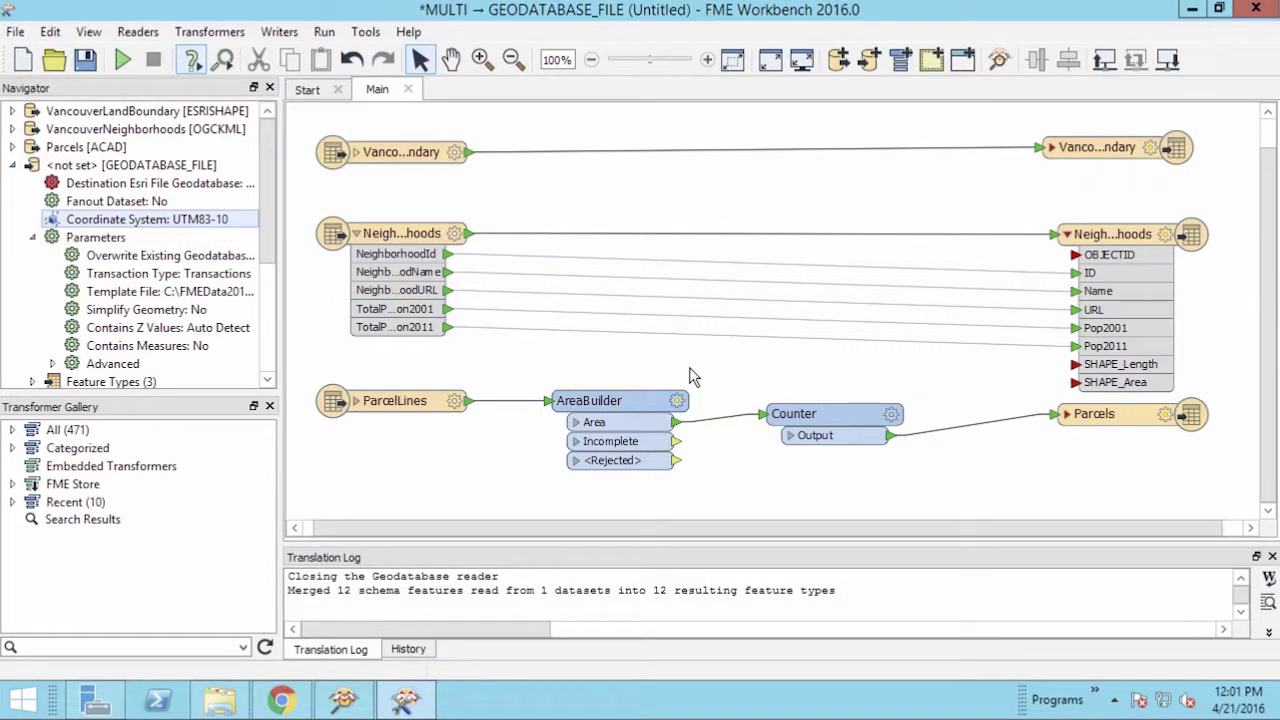
# Step: Run the translation, writing to Tutorial3.gdb in the Output folder
pyautogui.click(125, 62)
pyautogui.click(868, 378)
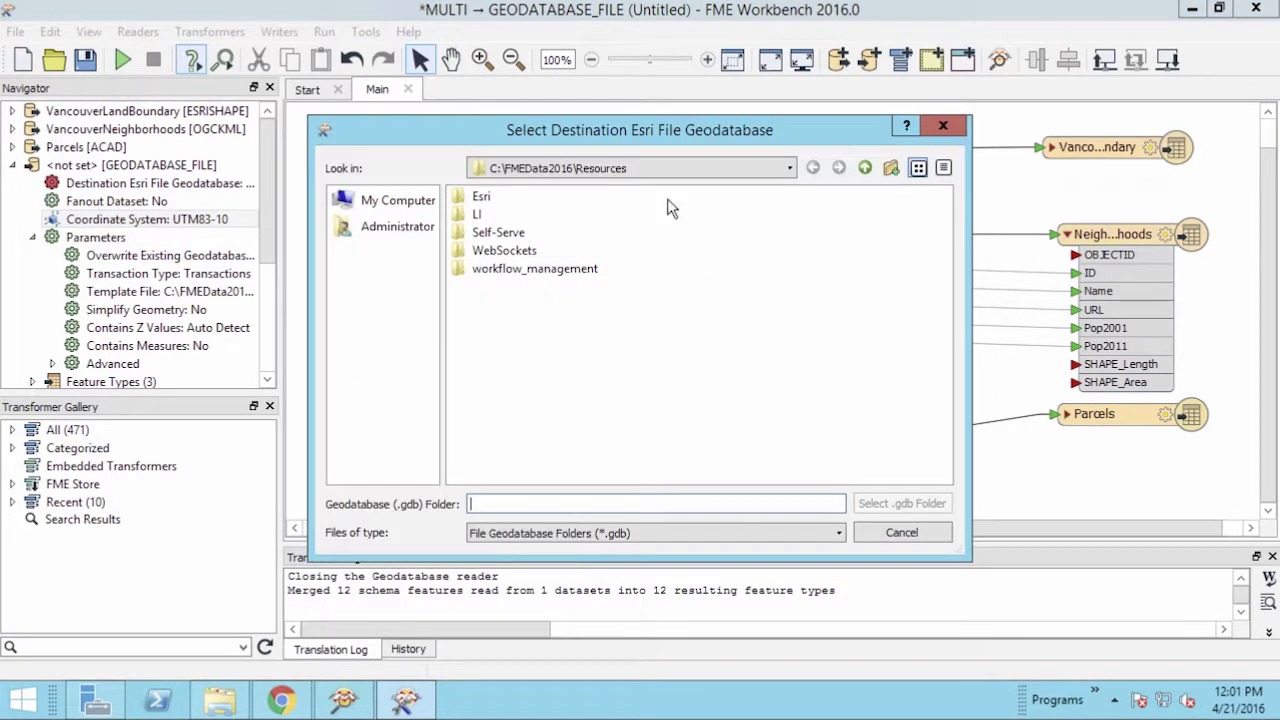
pyautogui.click(790, 168)
pyautogui.click(560, 200)
pyautogui.click(525, 503)
pyautogui.write('Tutorial3.gdb')
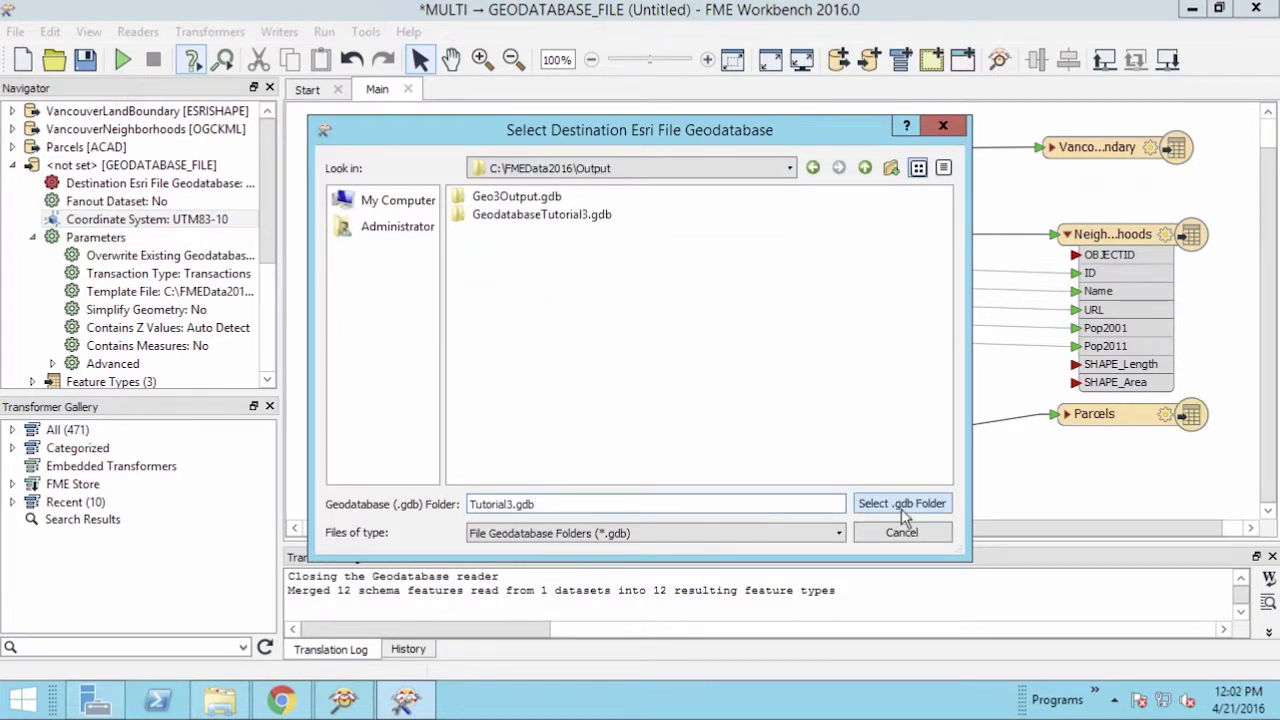
pyautogui.click(901, 503)
pyautogui.click(800, 428)
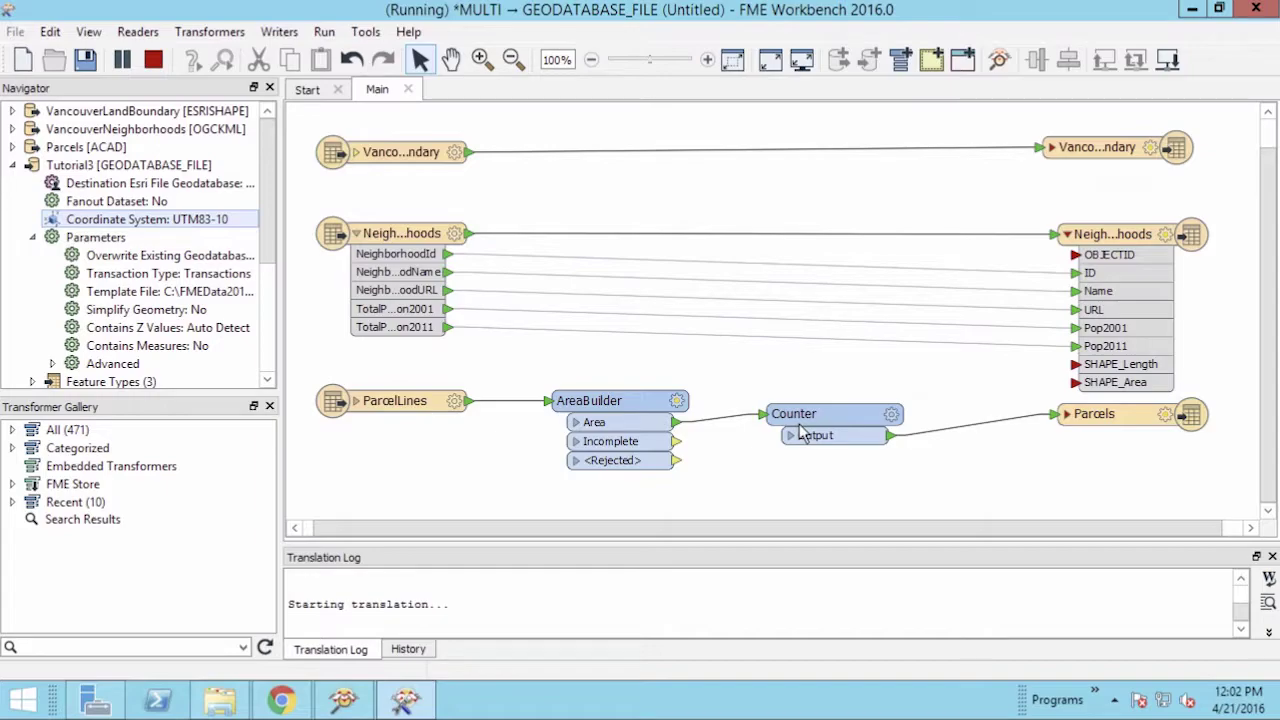